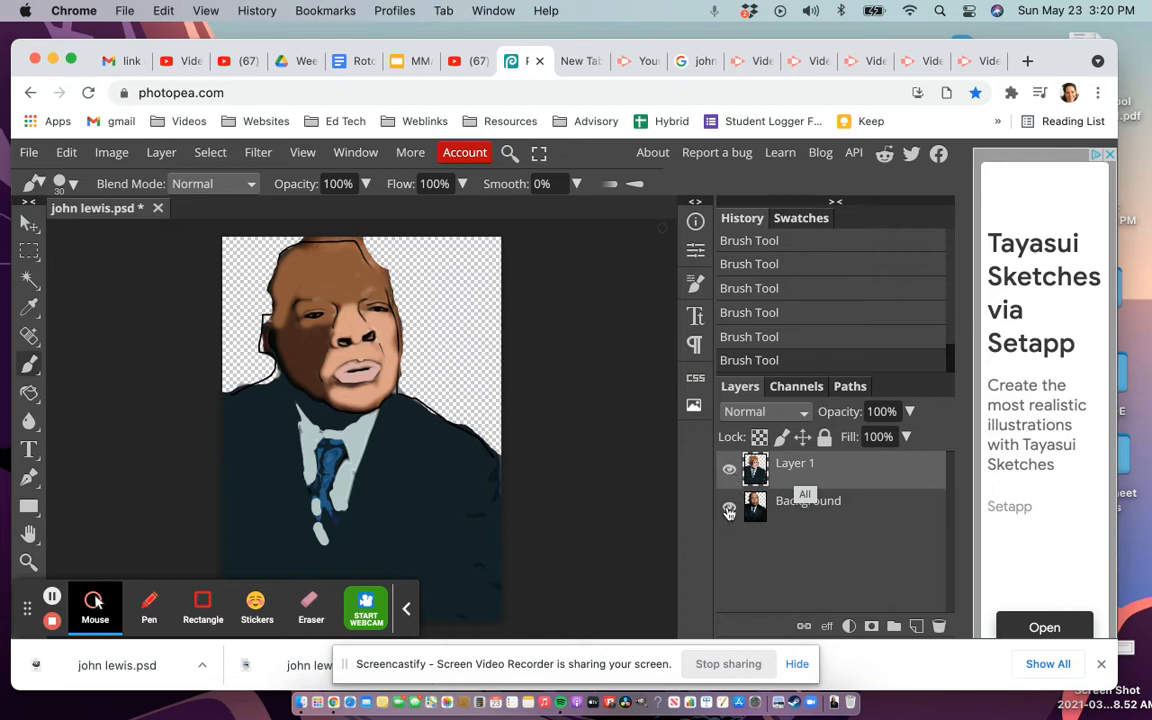
Step: Hide the Background photo layer so only the painted portrait shows over transparency
click(729, 510)
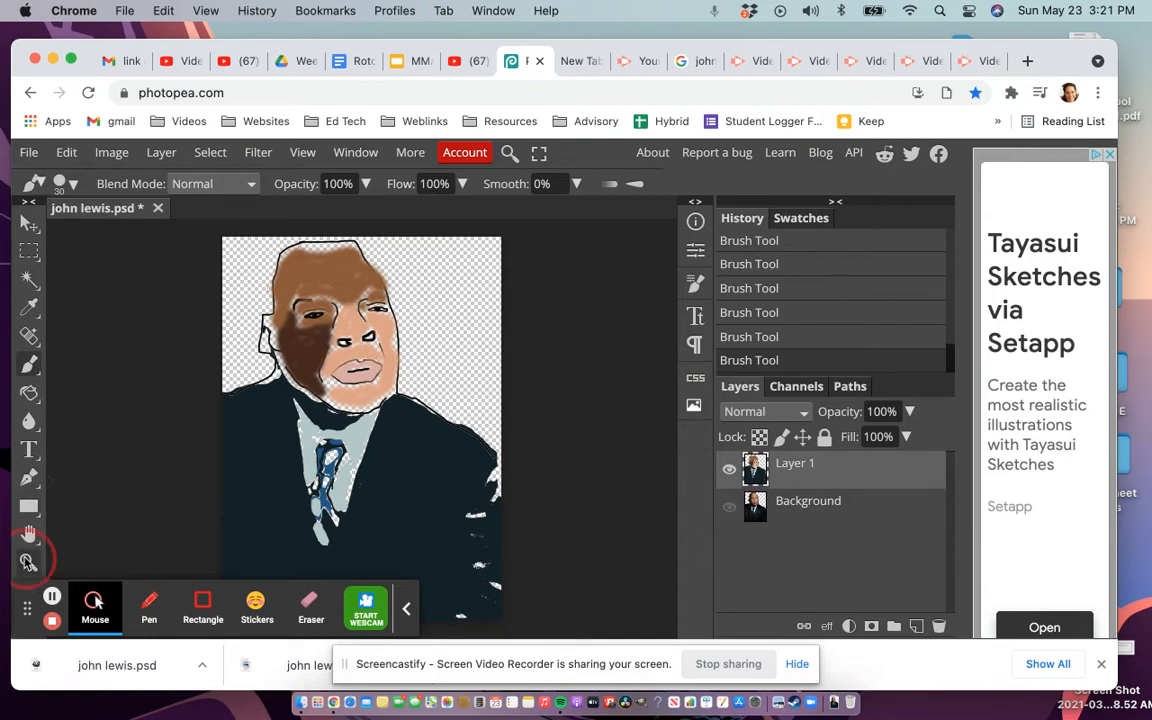
click(30, 558)
Step: Zoom in on the portrait's left ear and sample a skin tone with the Eyedropper
click(60, 184)
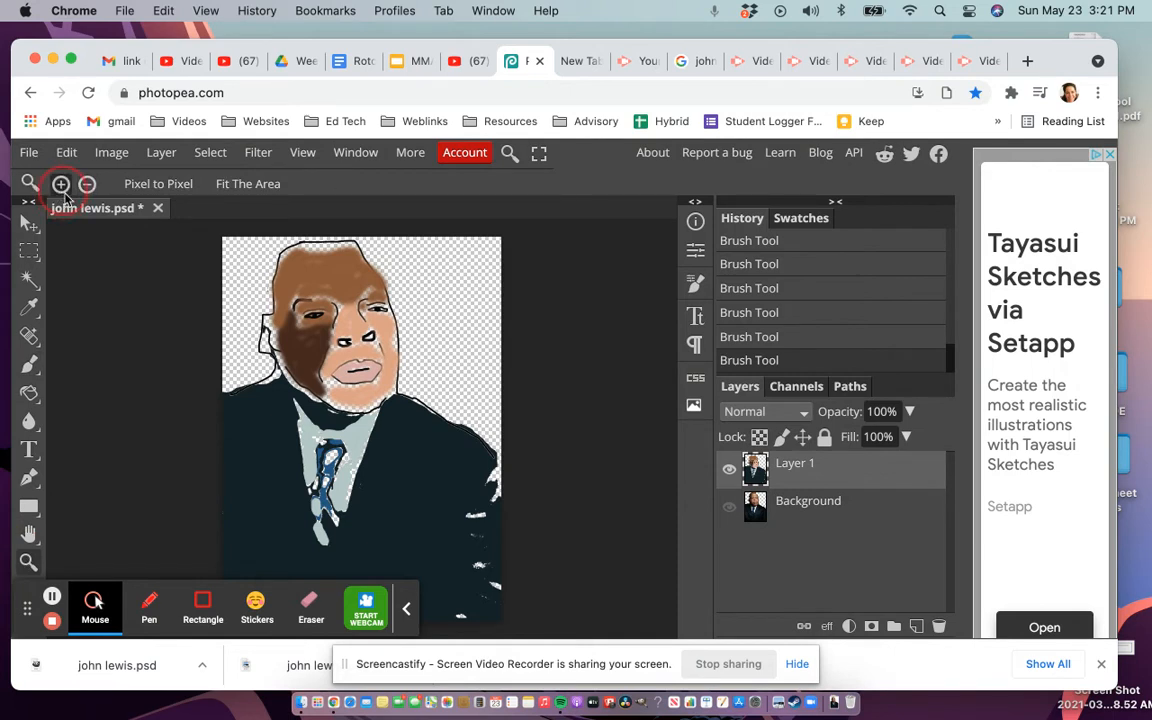
click(258, 328)
click(267, 340)
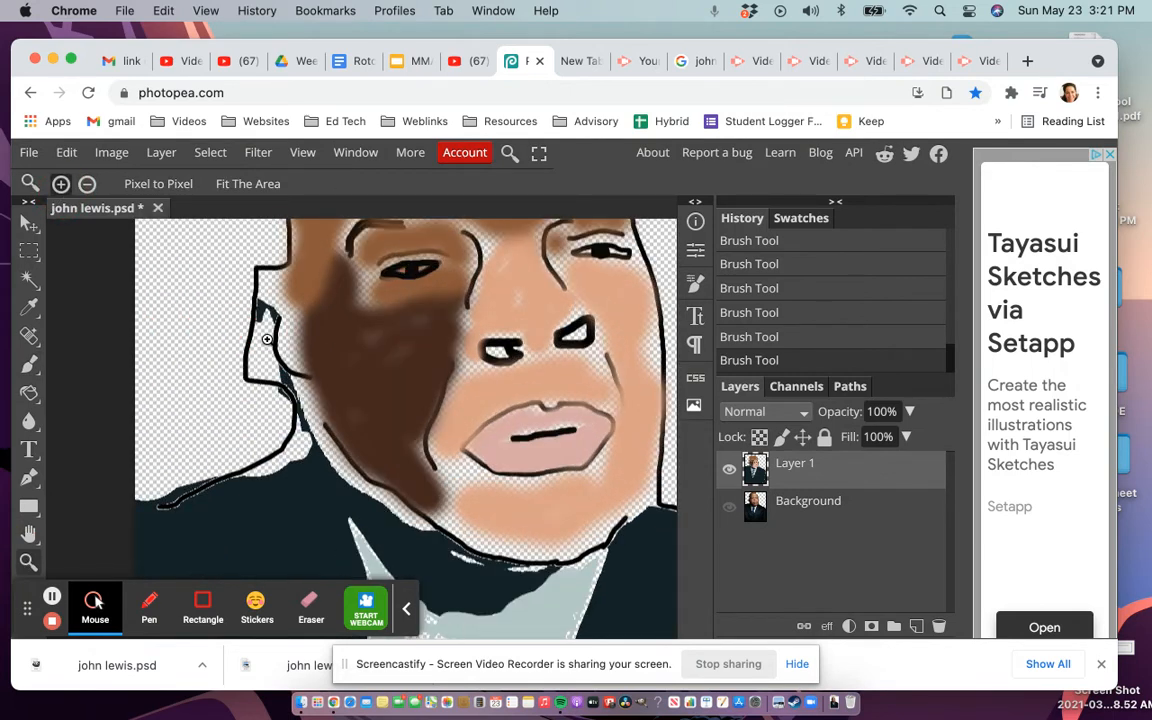
right_click(30, 306)
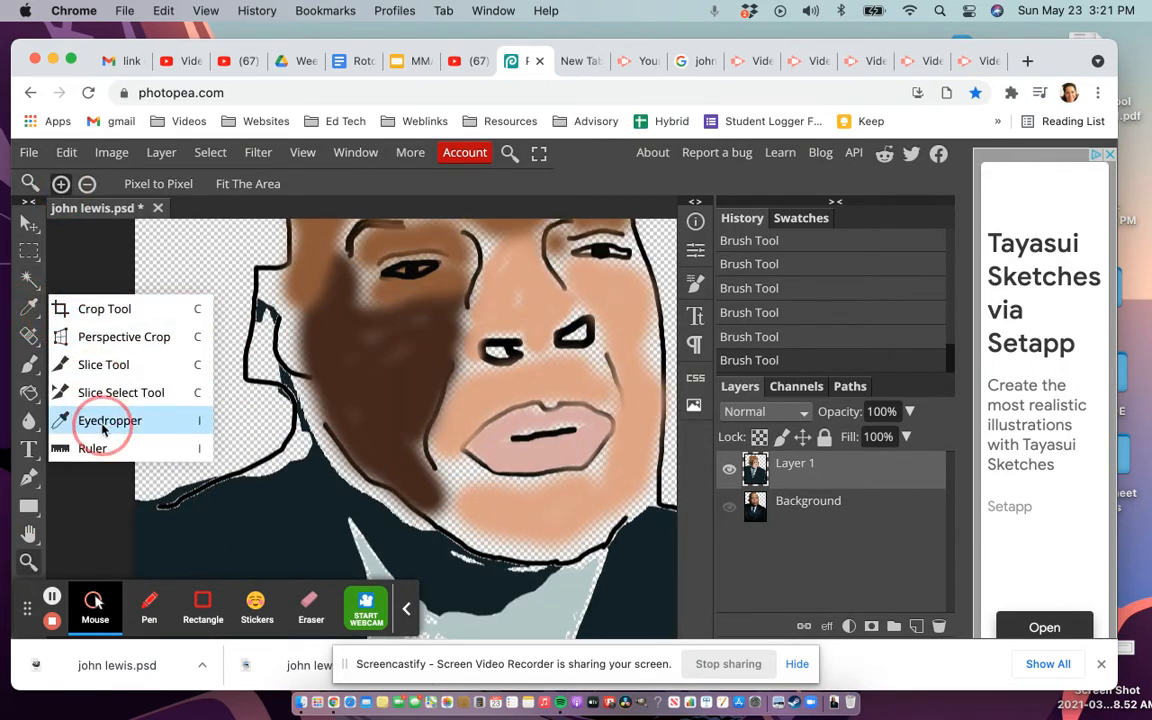
click(105, 420)
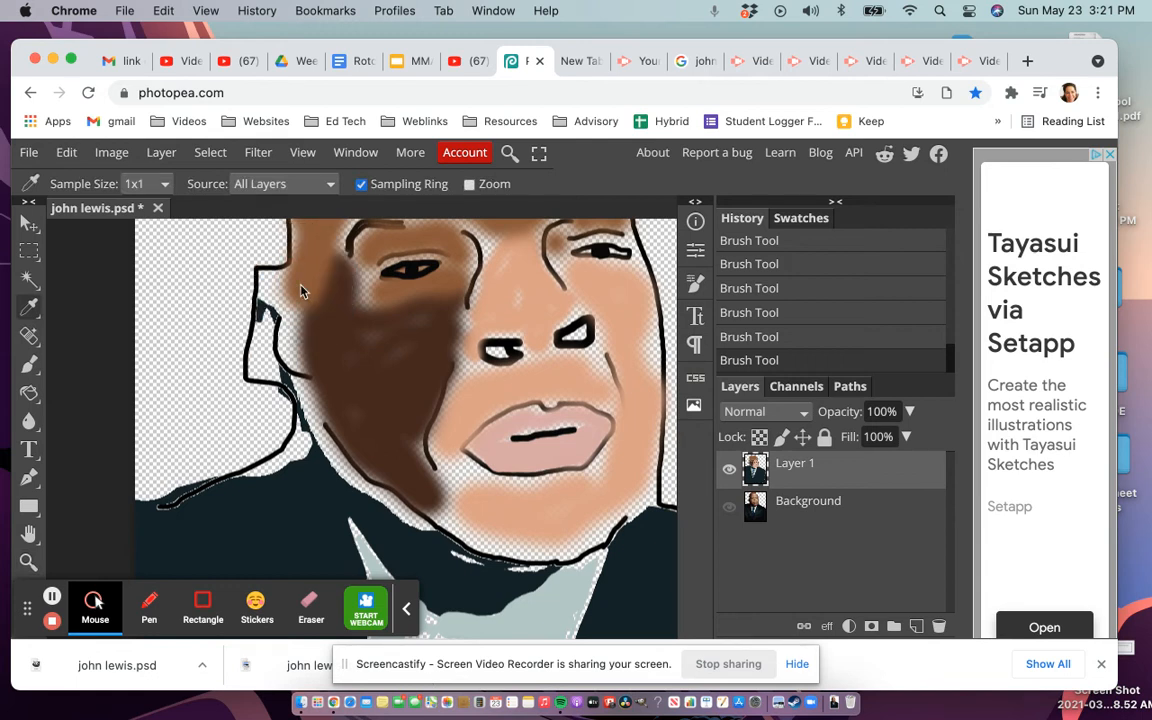
Step: Paint the ear light brown with a soft 24 px brush, from its top down to the earlobe
right_click(30, 365)
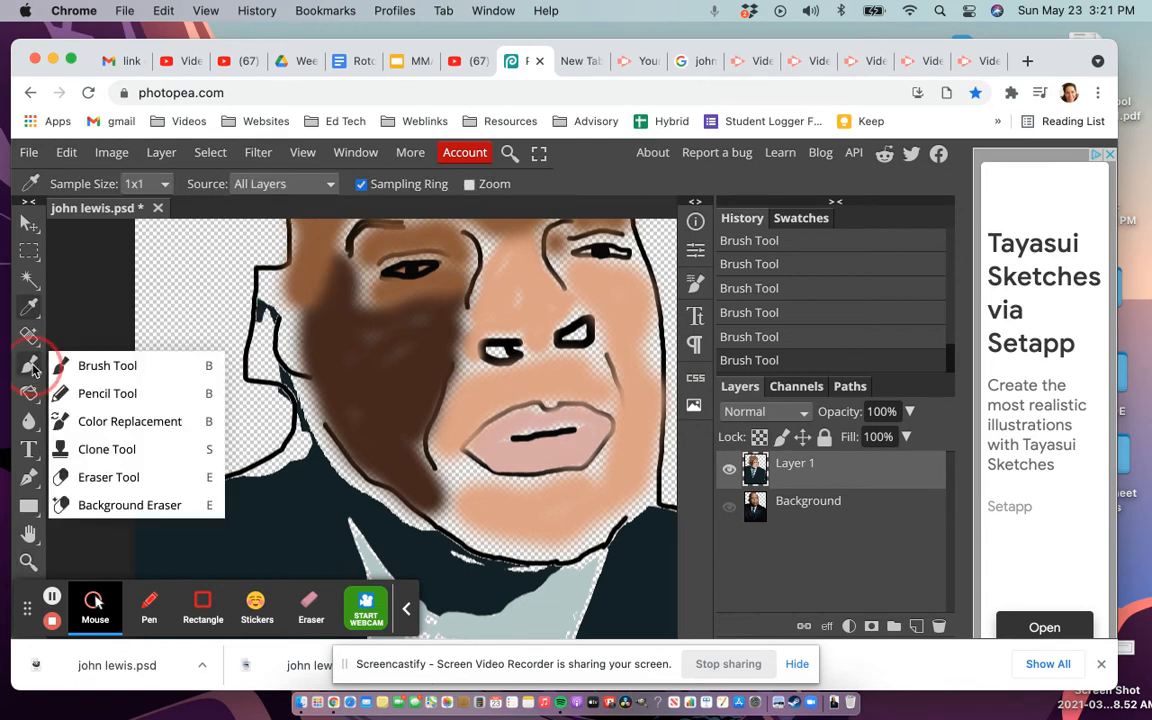
click(88, 365)
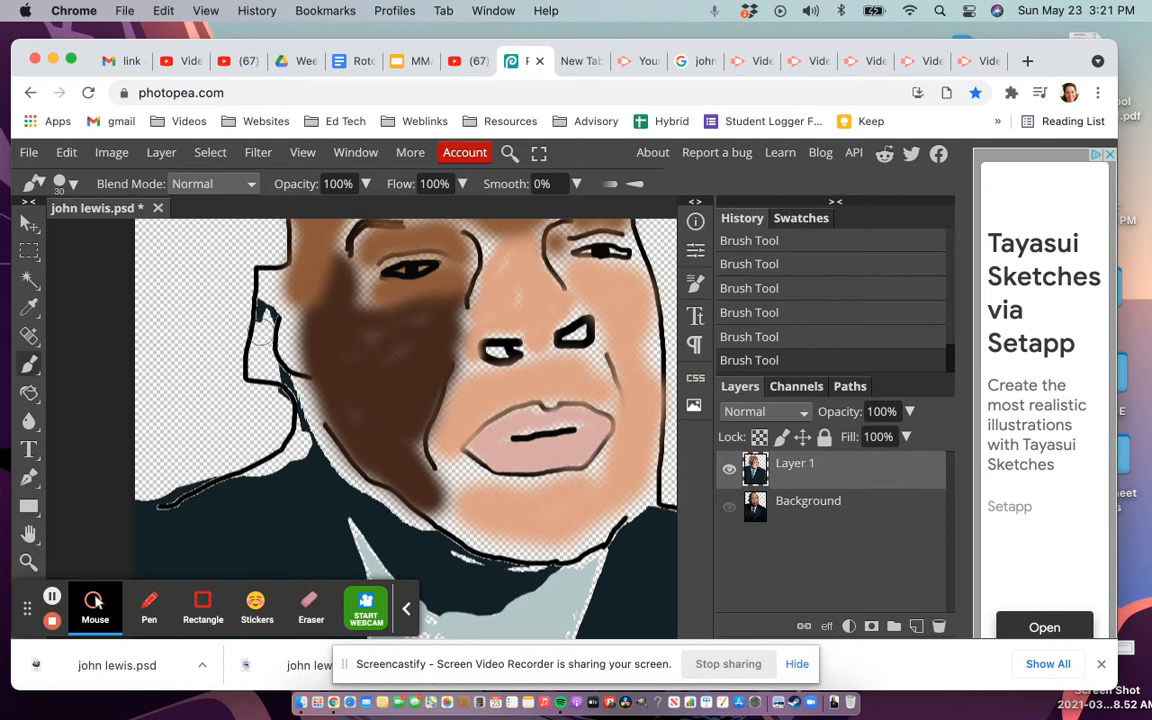
drag(288, 345, 290, 305)
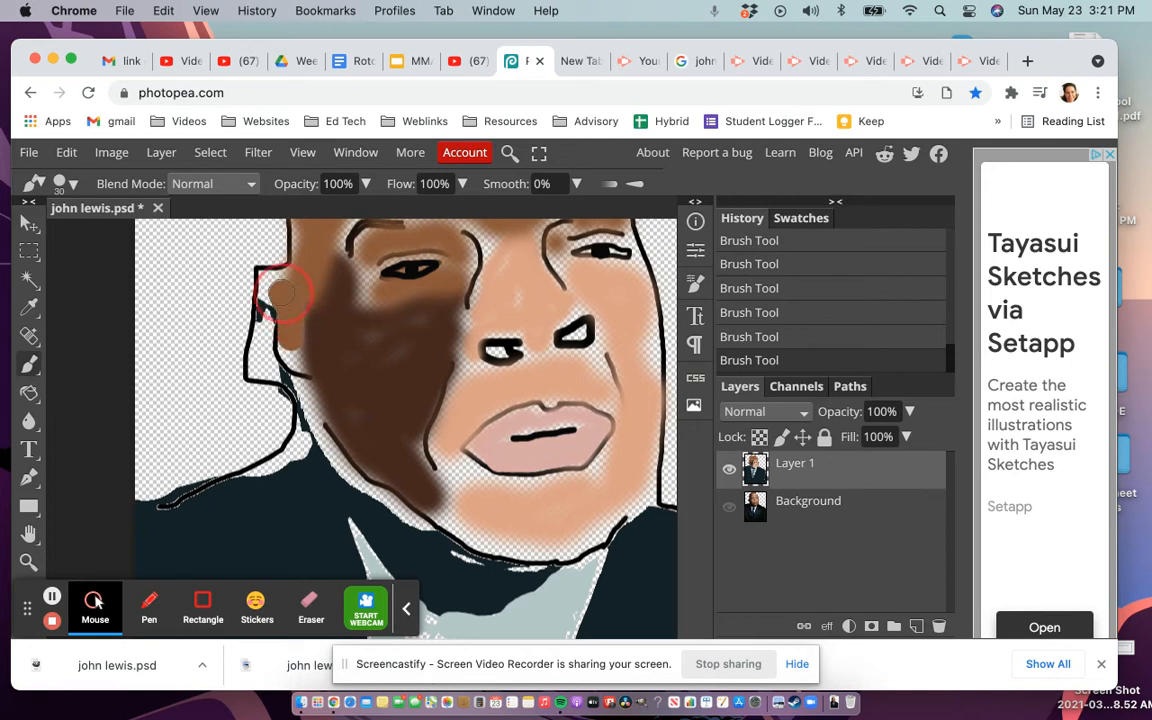
click(66, 186)
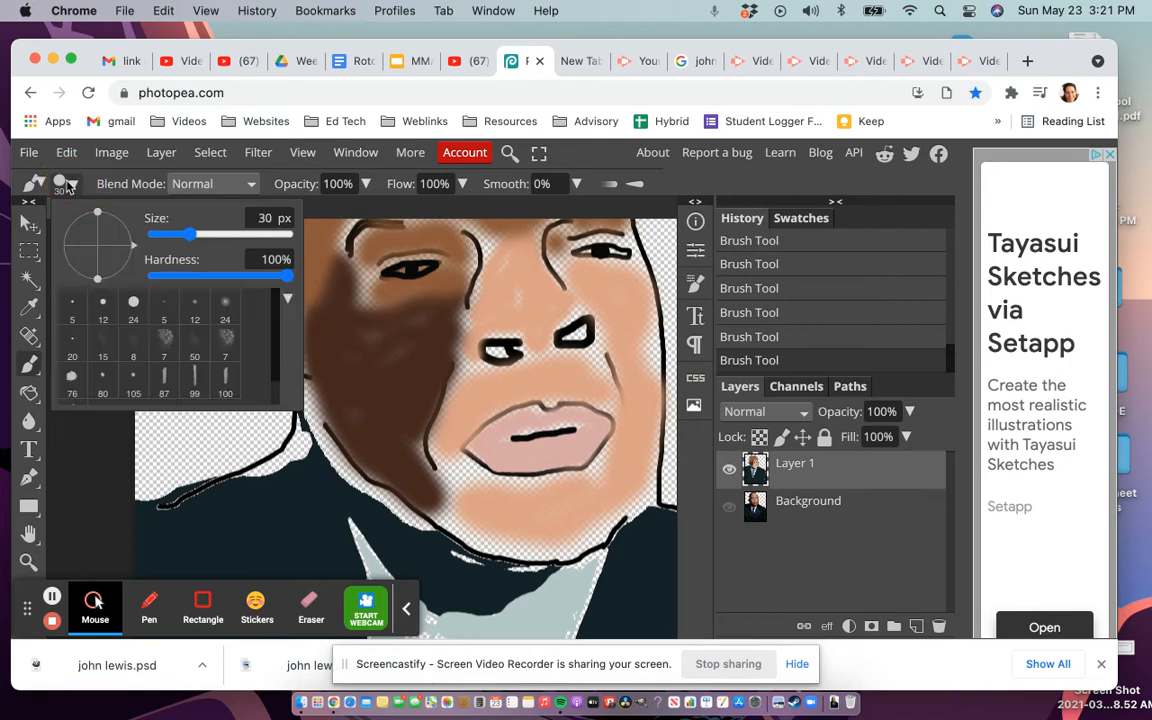
click(225, 302)
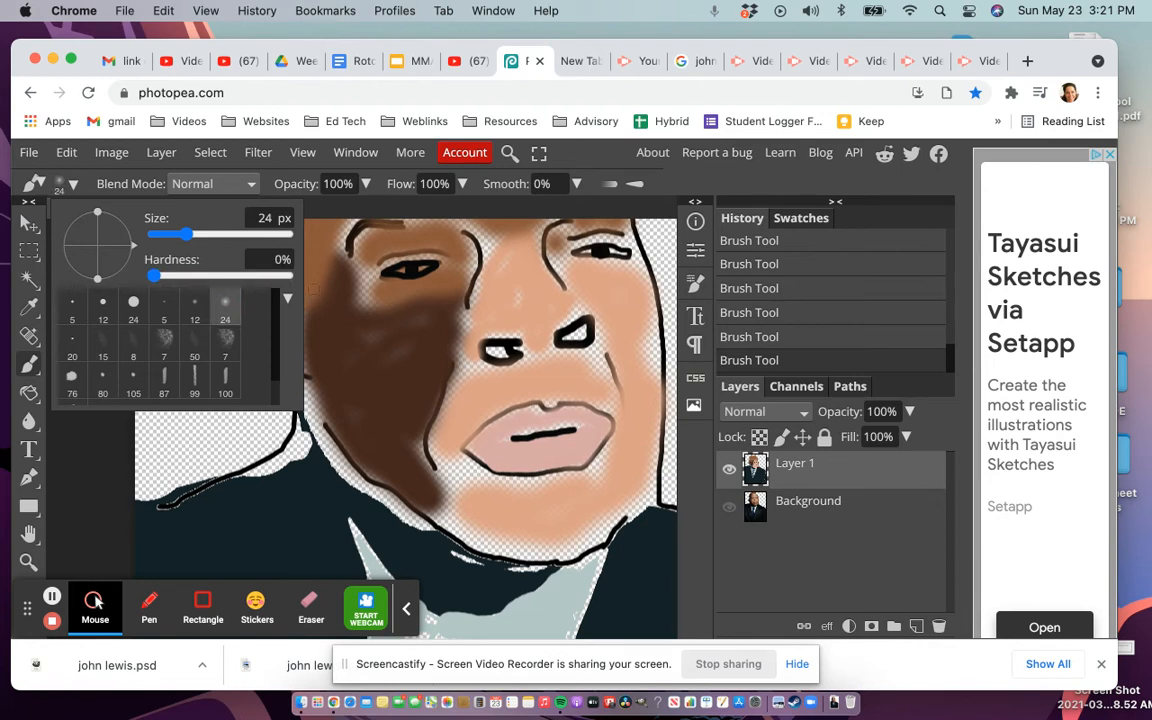
click(280, 288)
mouse_move(280, 290)
mouse_down()
mouse_move(266, 288)
mouse_move(268, 314)
mouse_move(294, 363)
mouse_move(240, 312)
mouse_move(259, 320)
mouse_move(252, 352)
mouse_move(256, 340)
mouse_move(266, 373)
mouse_move(250, 365)
mouse_move(283, 399)
mouse_move(309, 458)
mouse_move(420, 522)
mouse_up()
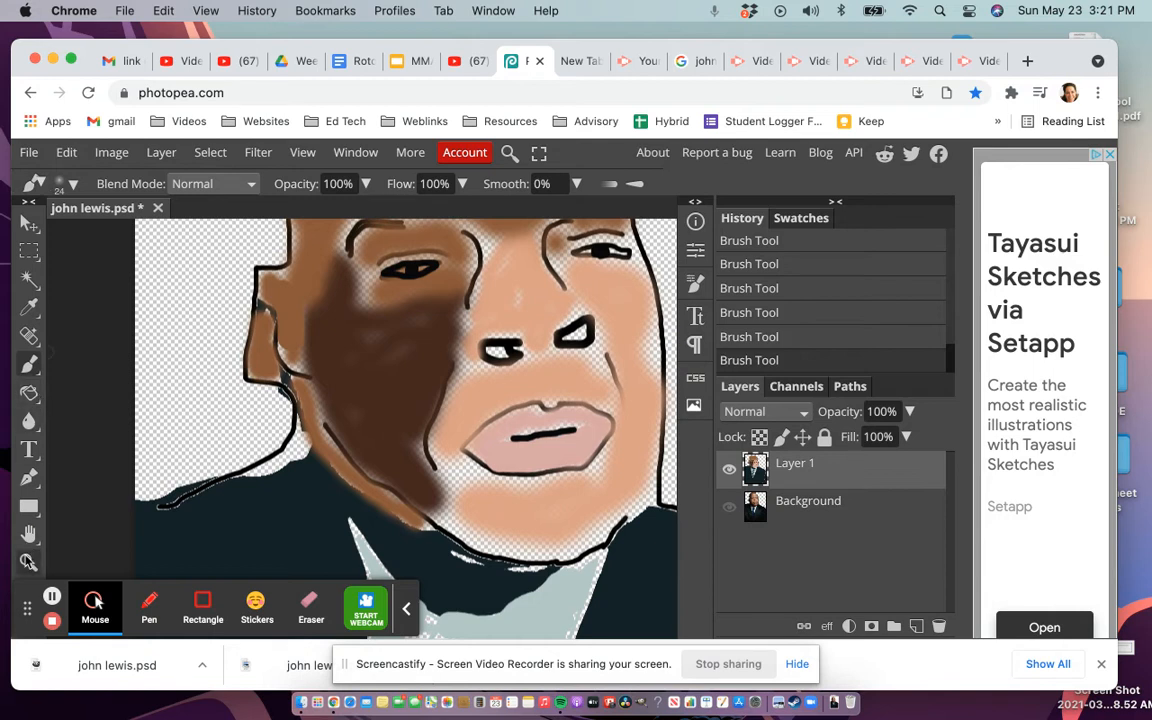
Step: Zoom out to fit the portrait and add a new empty layer via Layer > New > Layer
key(z)
alt+click(313, 352)
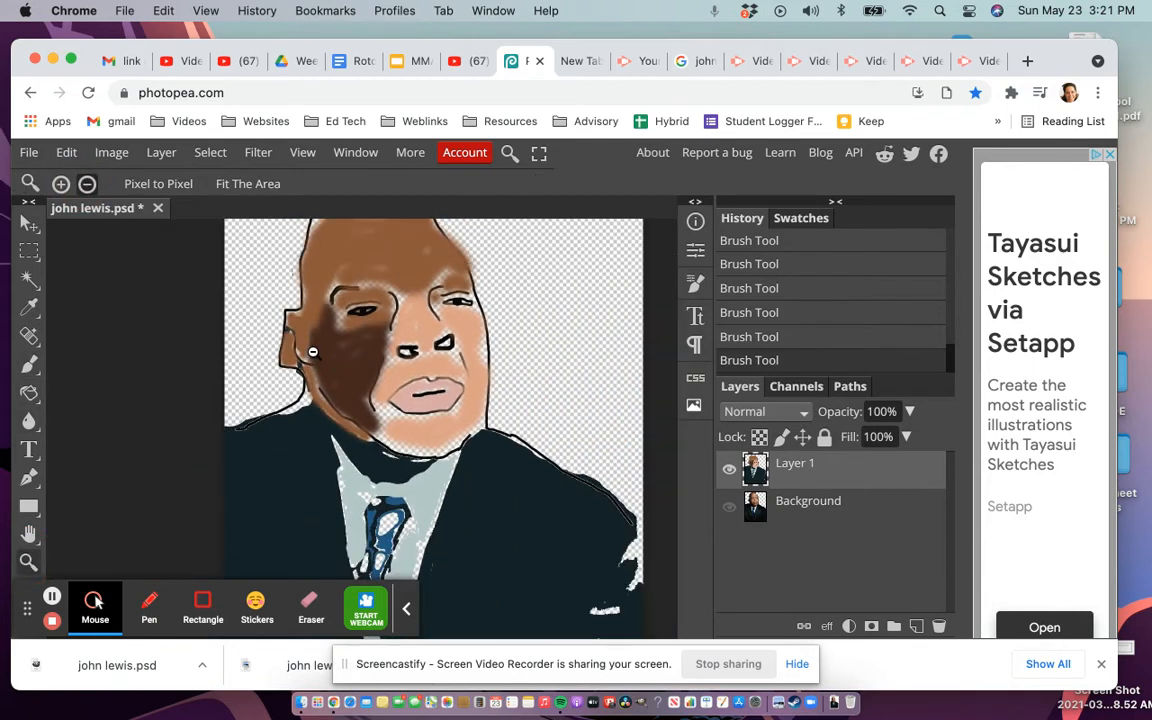
alt+click(313, 352)
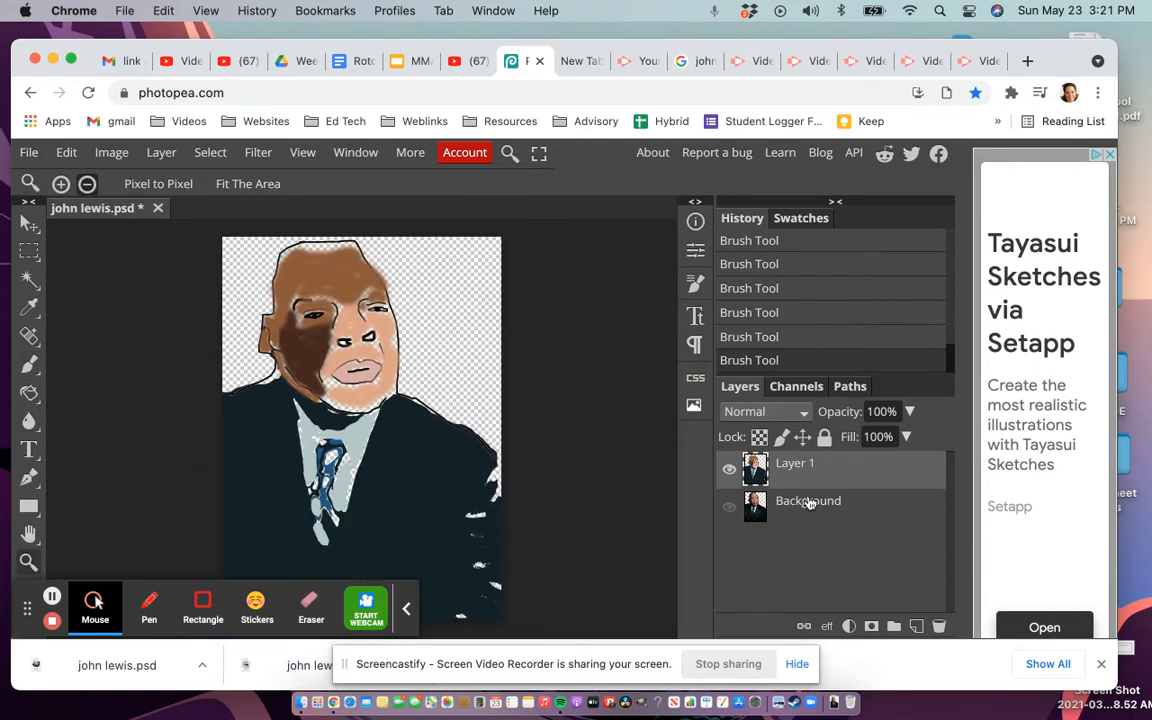
click(161, 152)
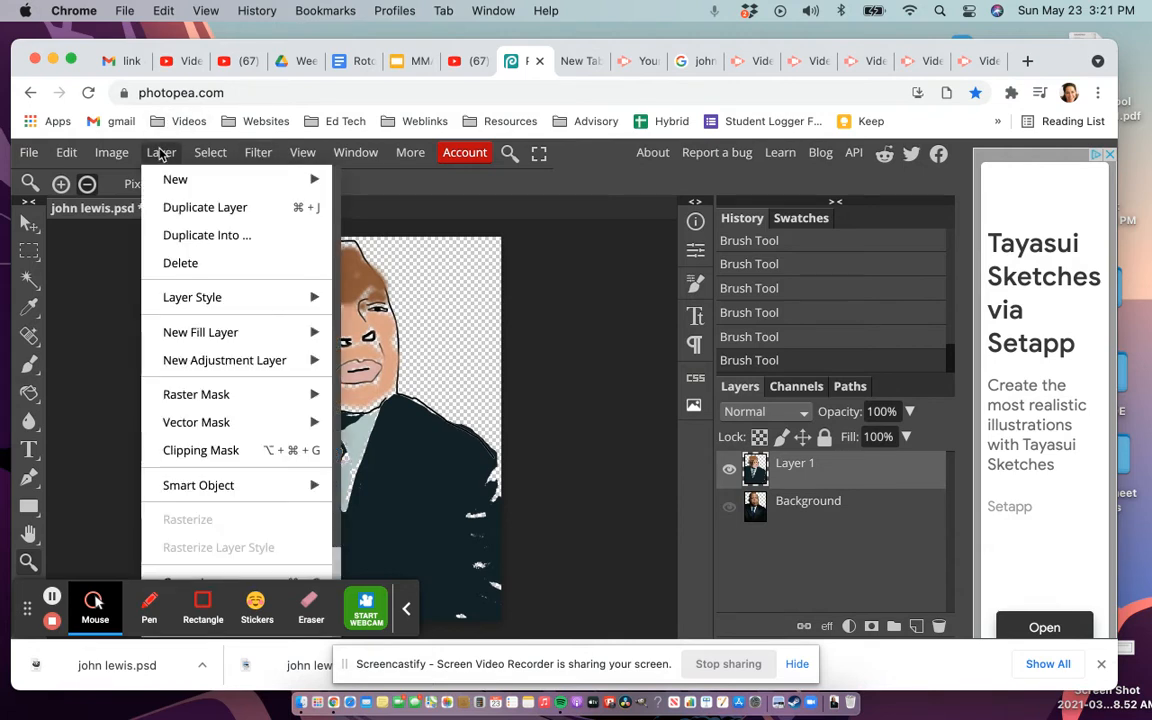
mouse_move(175, 183)
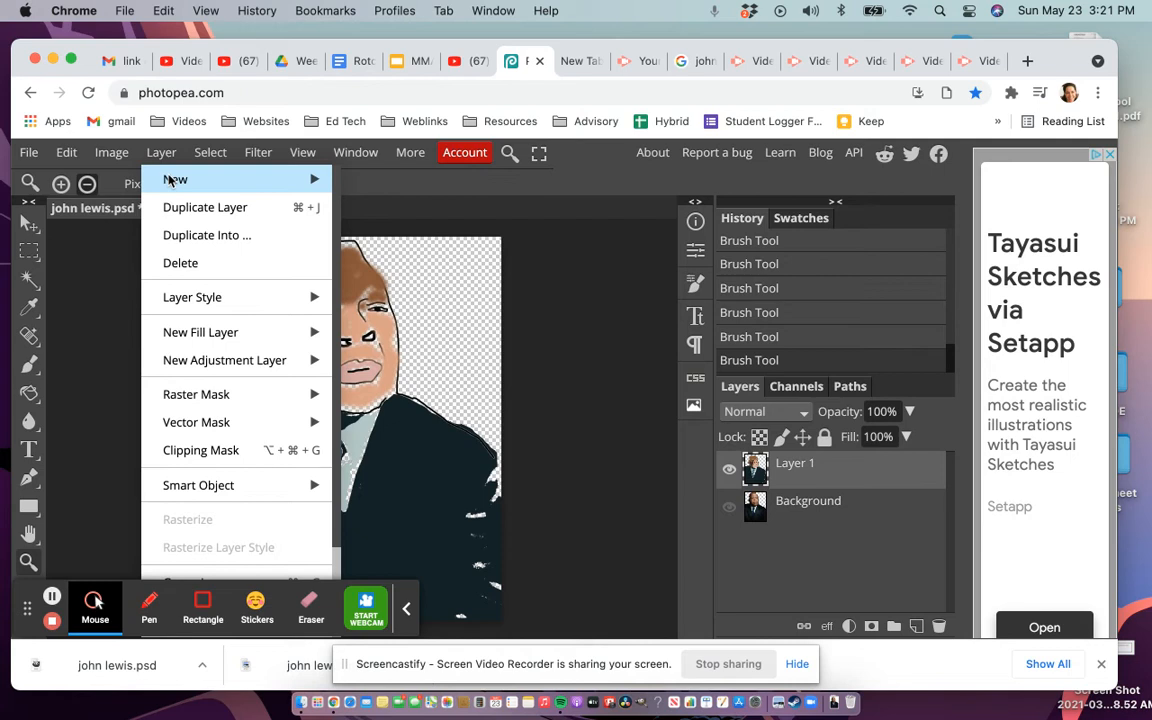
mouse_move(262, 181)
click(370, 181)
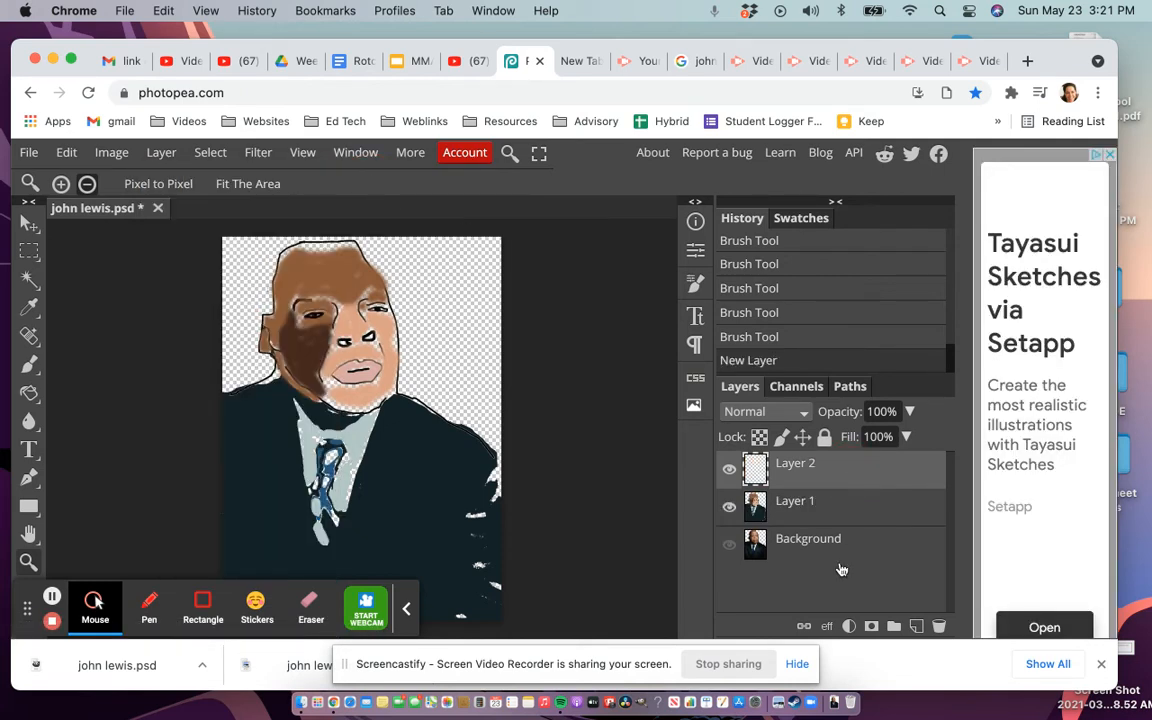
Step: Move Layer 2 below Layer 1, above the hidden Background, and select it
drag(827, 473, 830, 523)
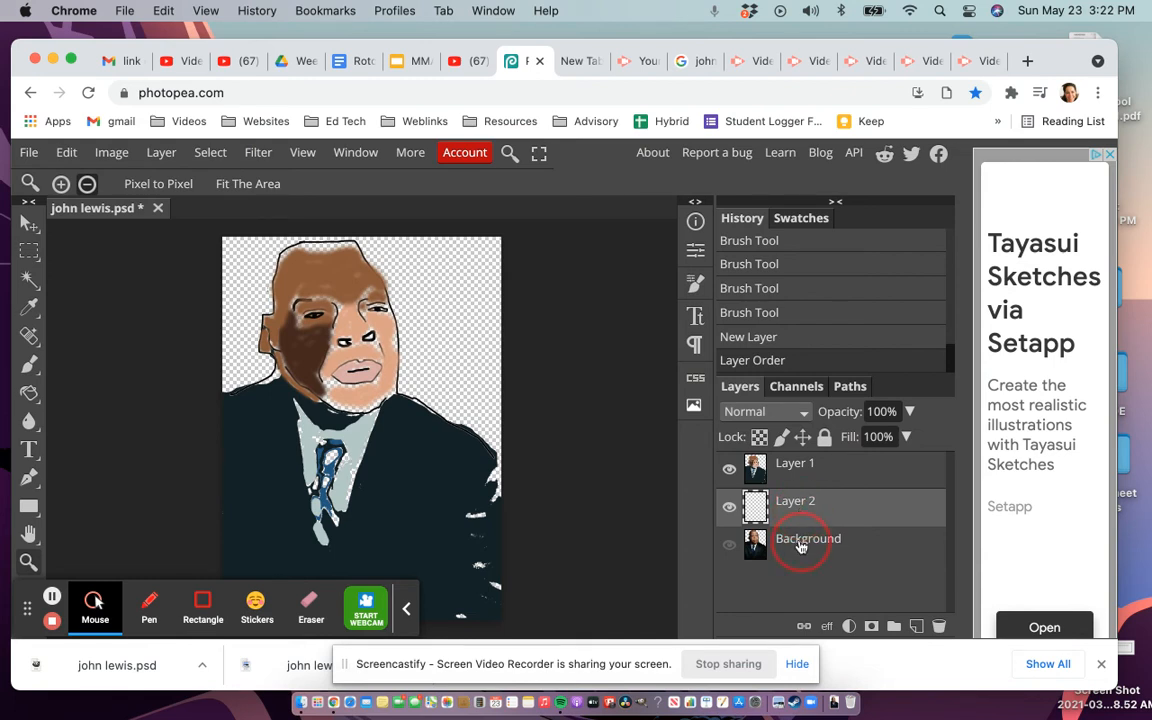
click(800, 546)
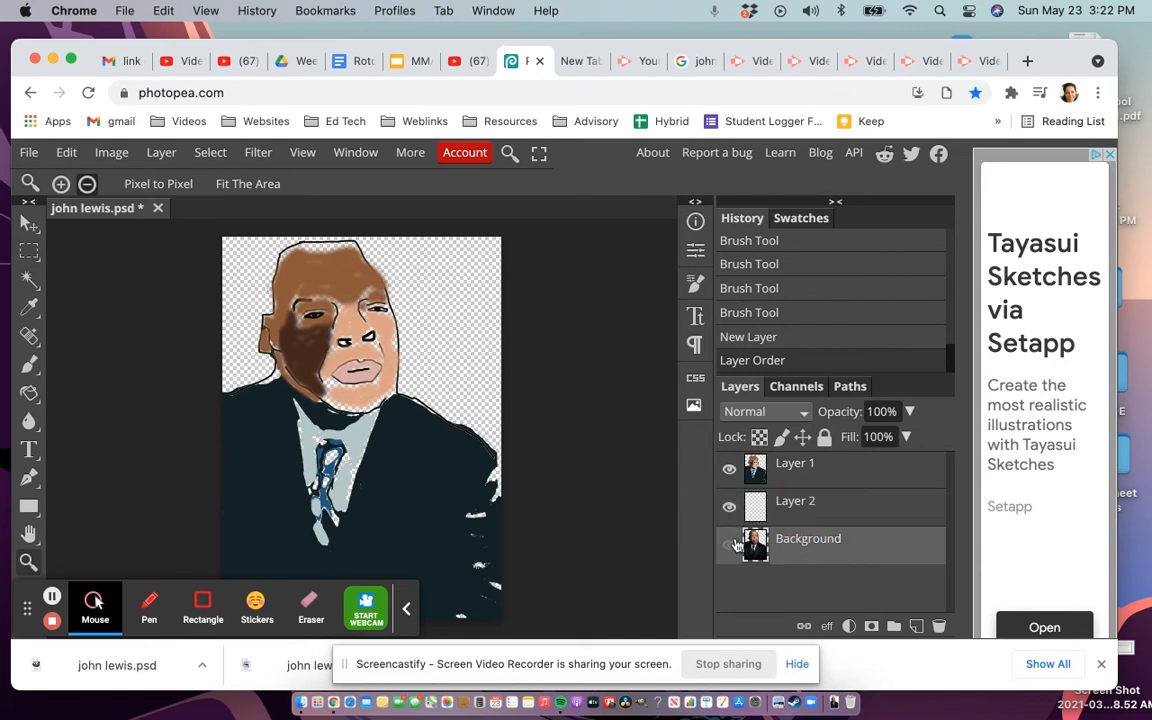
right_click(776, 508)
click(816, 511)
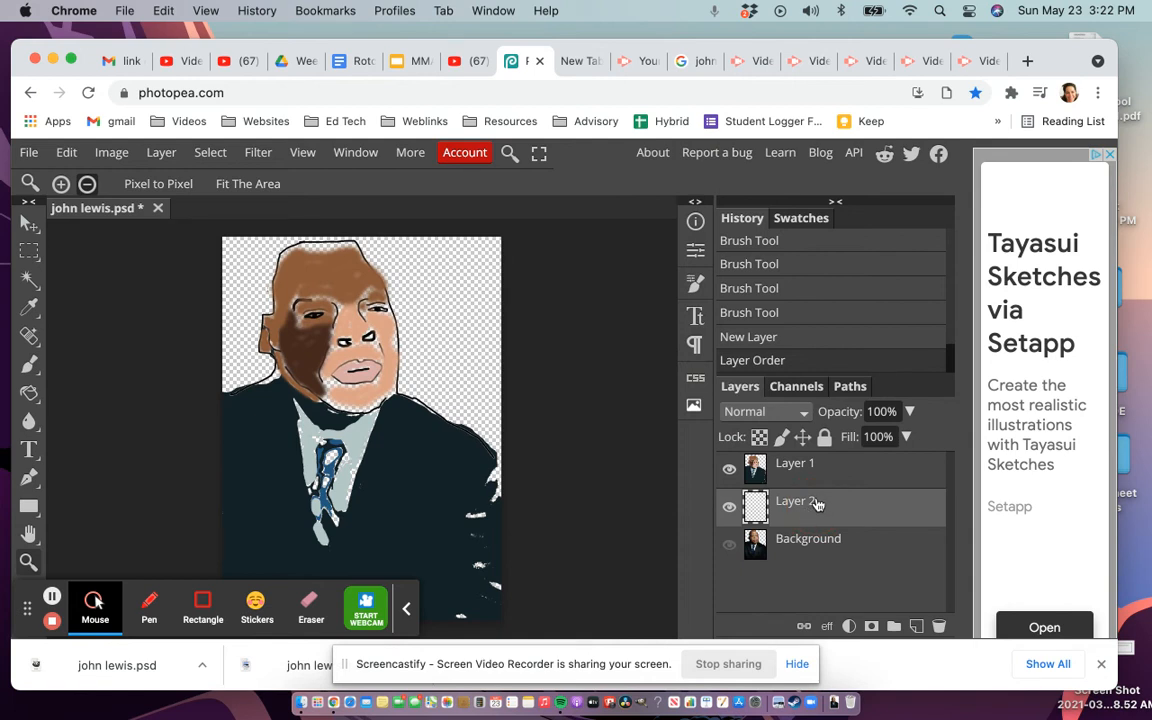
click(800, 468)
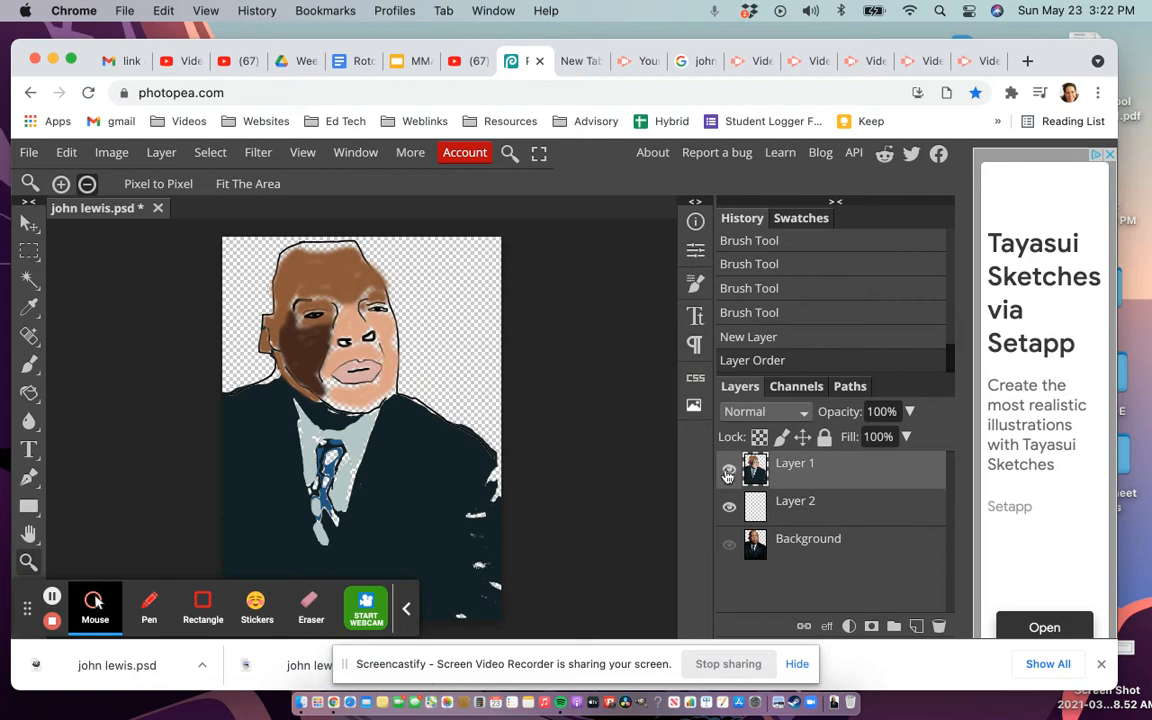
click(810, 514)
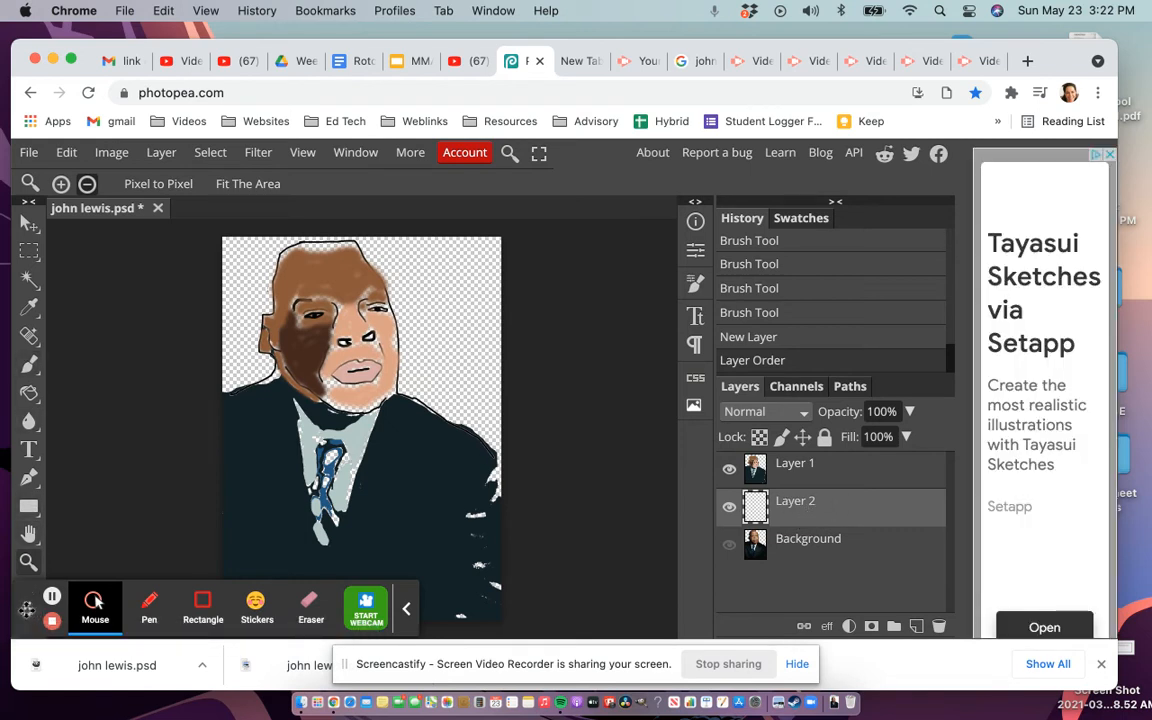
Step: Change the foreground colour from brown to bright green 28ea78
drag(27, 609, 155, 611)
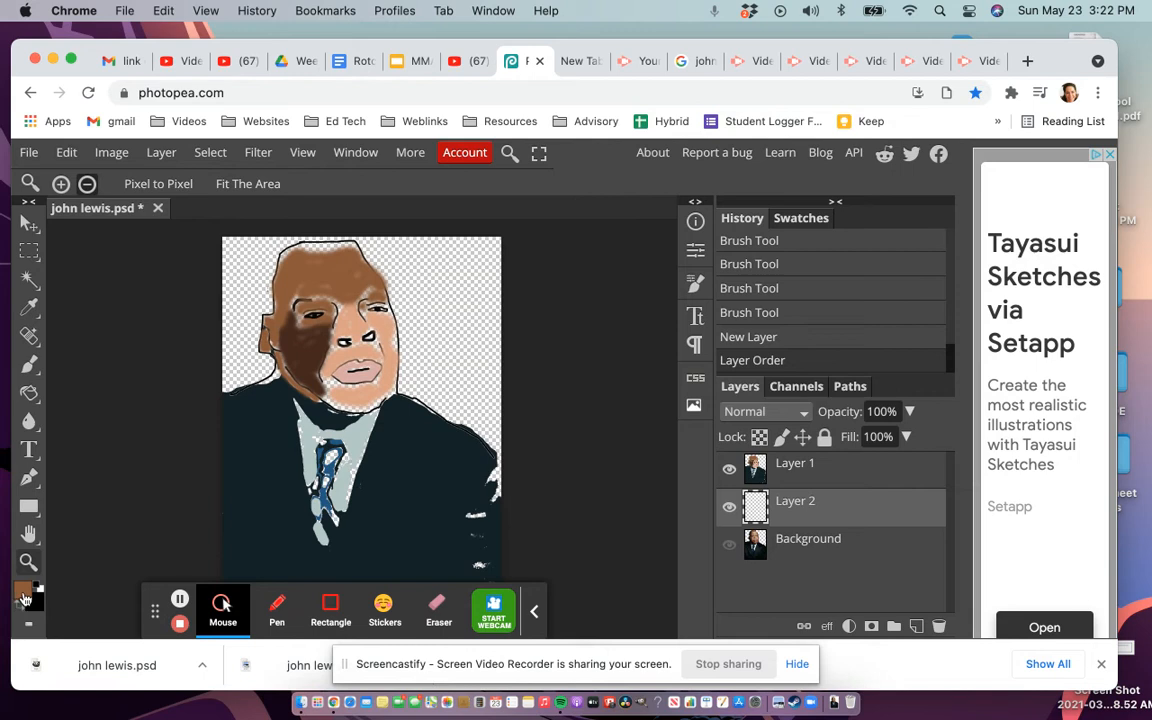
click(26, 597)
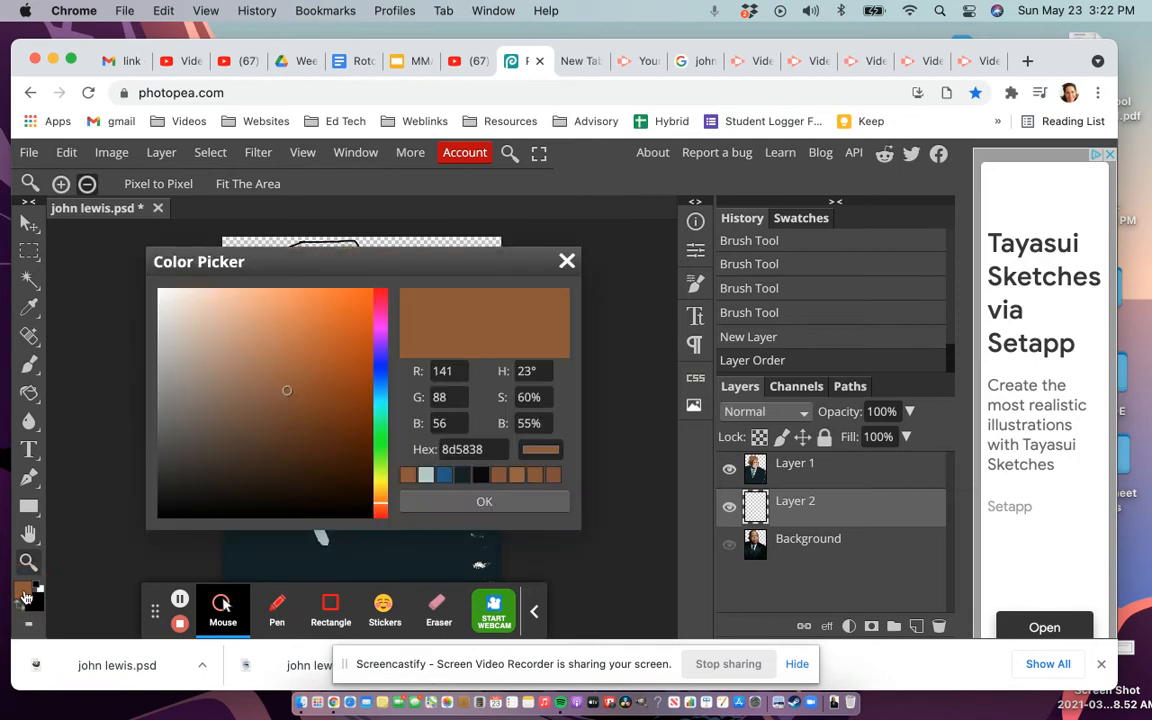
drag(378, 393, 379, 431)
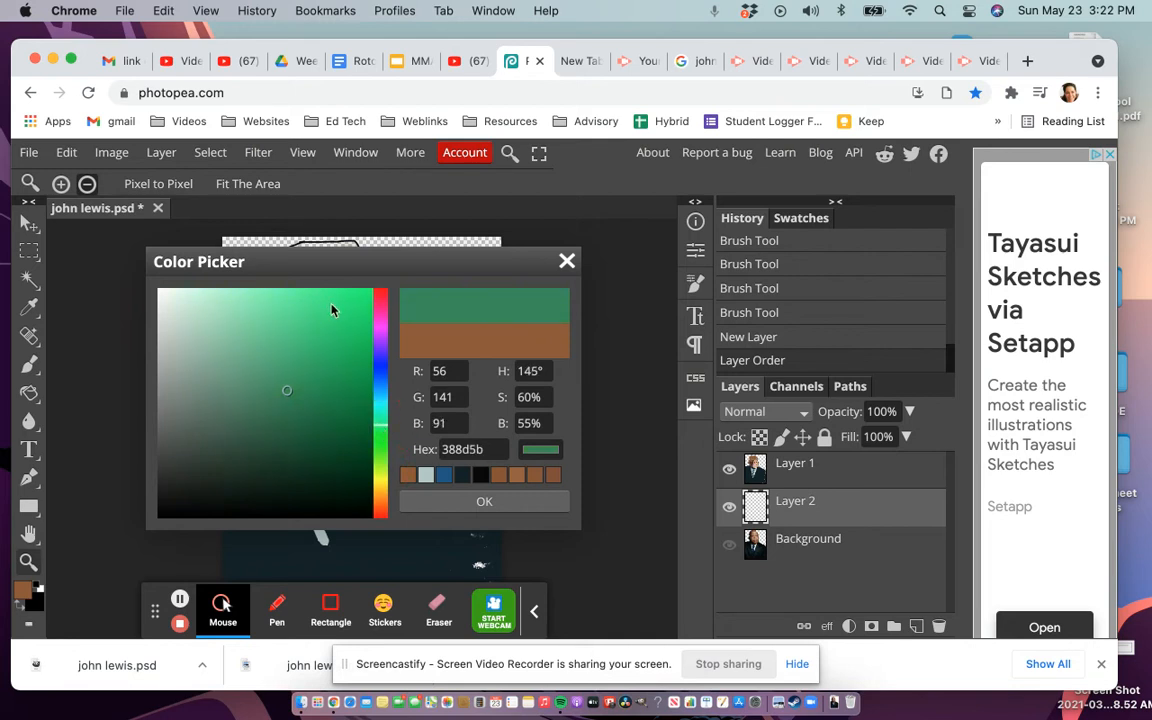
click(331, 305)
mouse_move(331, 305)
mouse_down()
mouse_move(316, 311)
mouse_move(292, 410)
mouse_move(343, 329)
mouse_move(347, 309)
mouse_move(336, 307)
mouse_up()
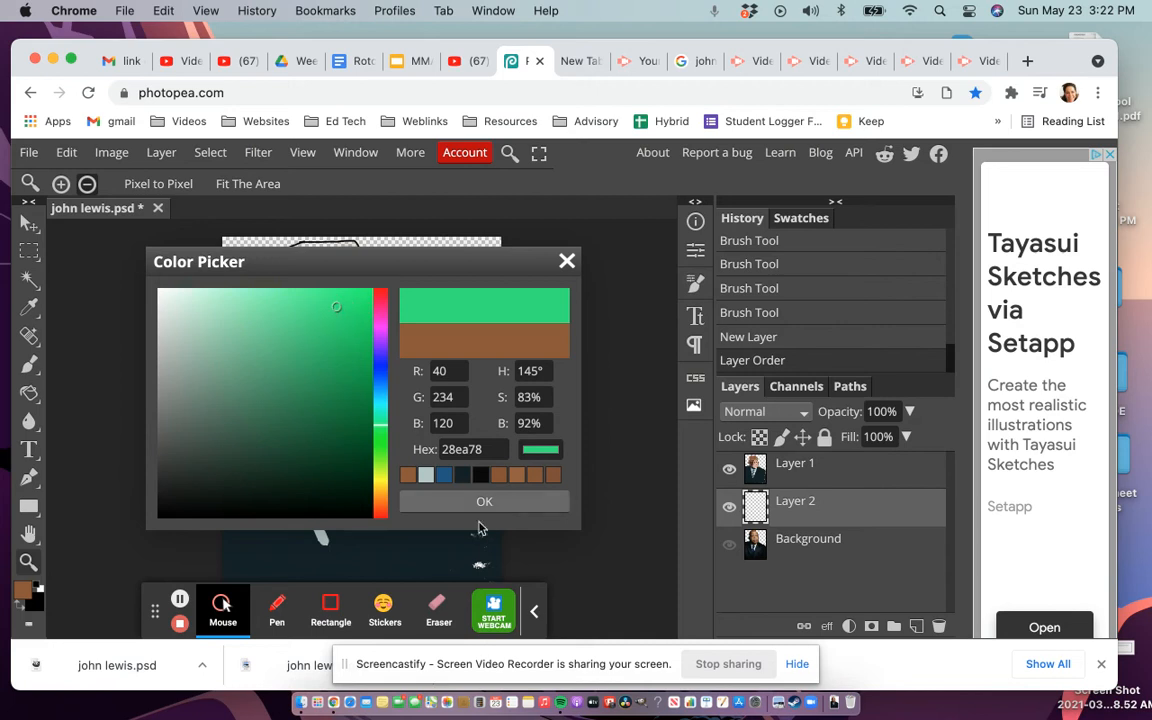
click(480, 501)
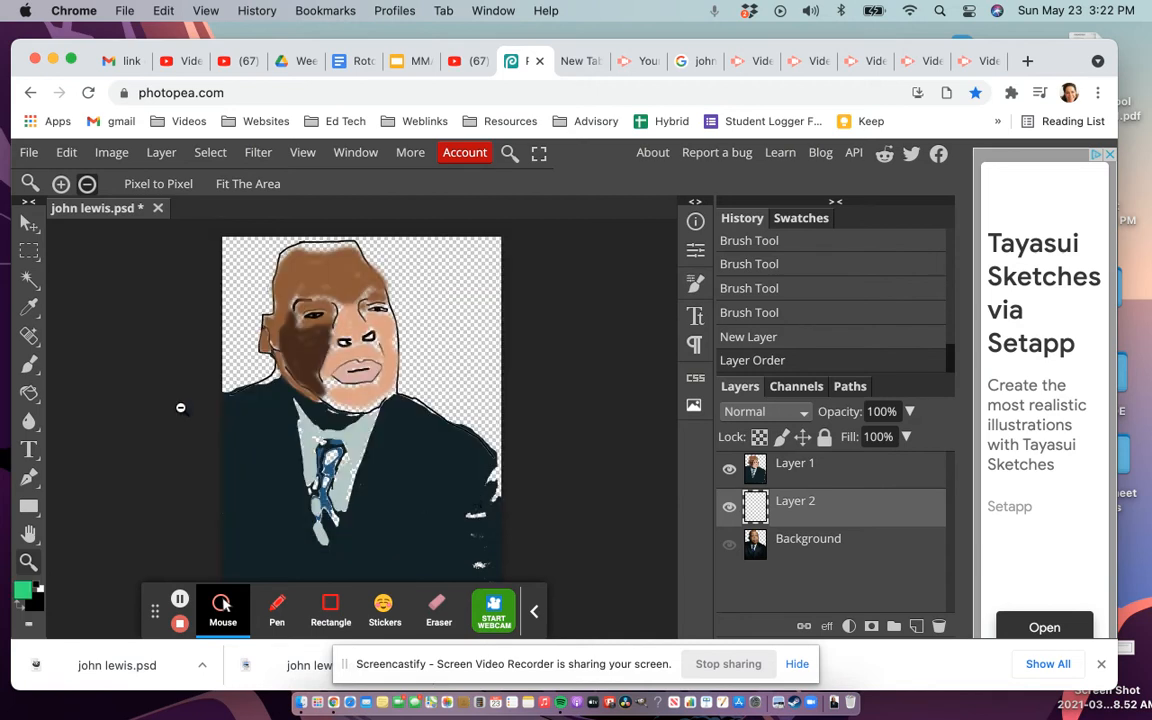
Step: Choose the Paint Bucket Tool from the Gradient tool flyout
drag(30, 394, 97, 396)
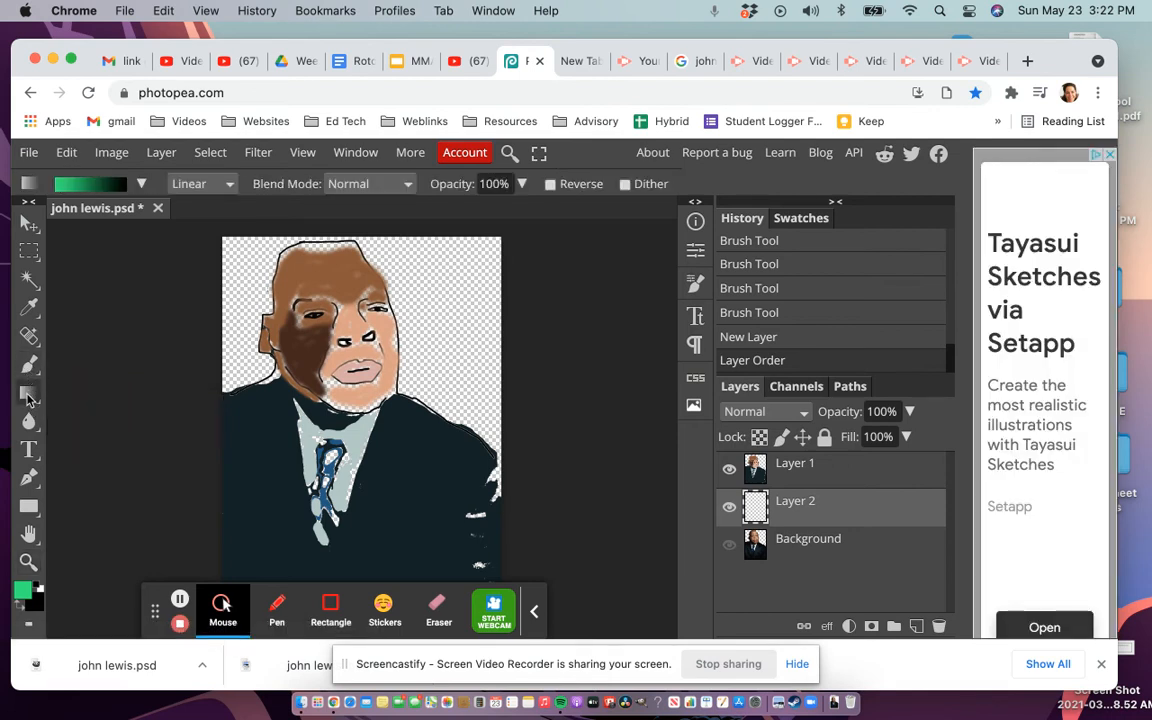
right_click(38, 400)
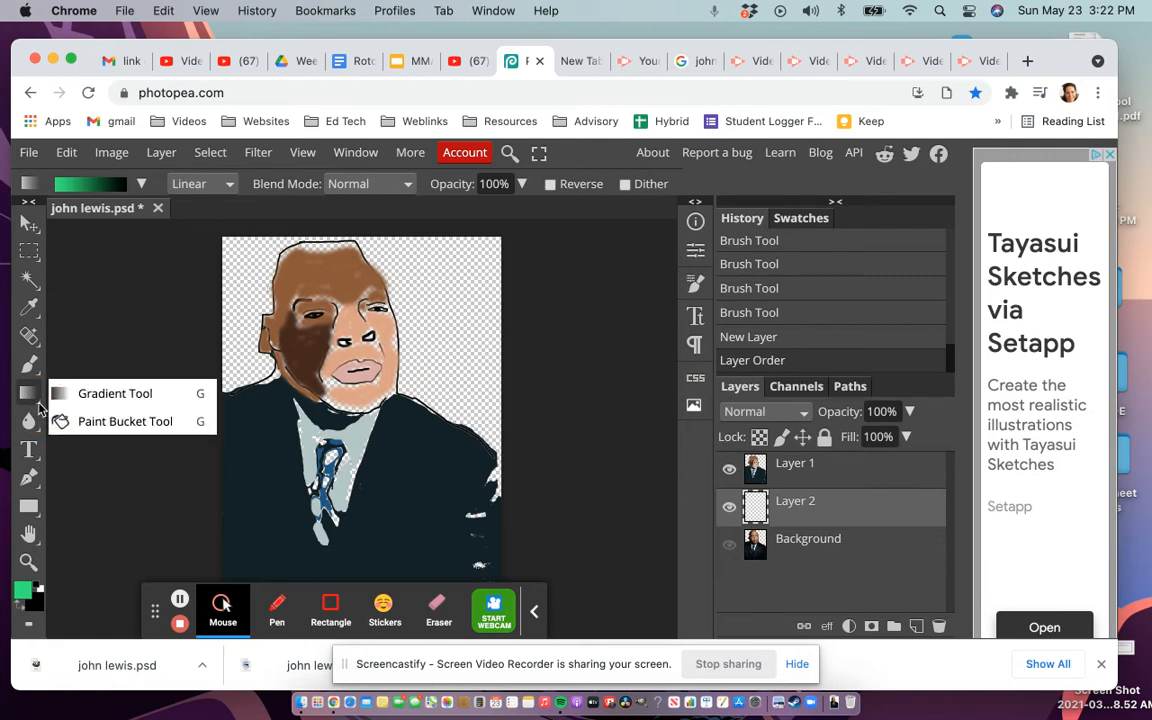
click(86, 424)
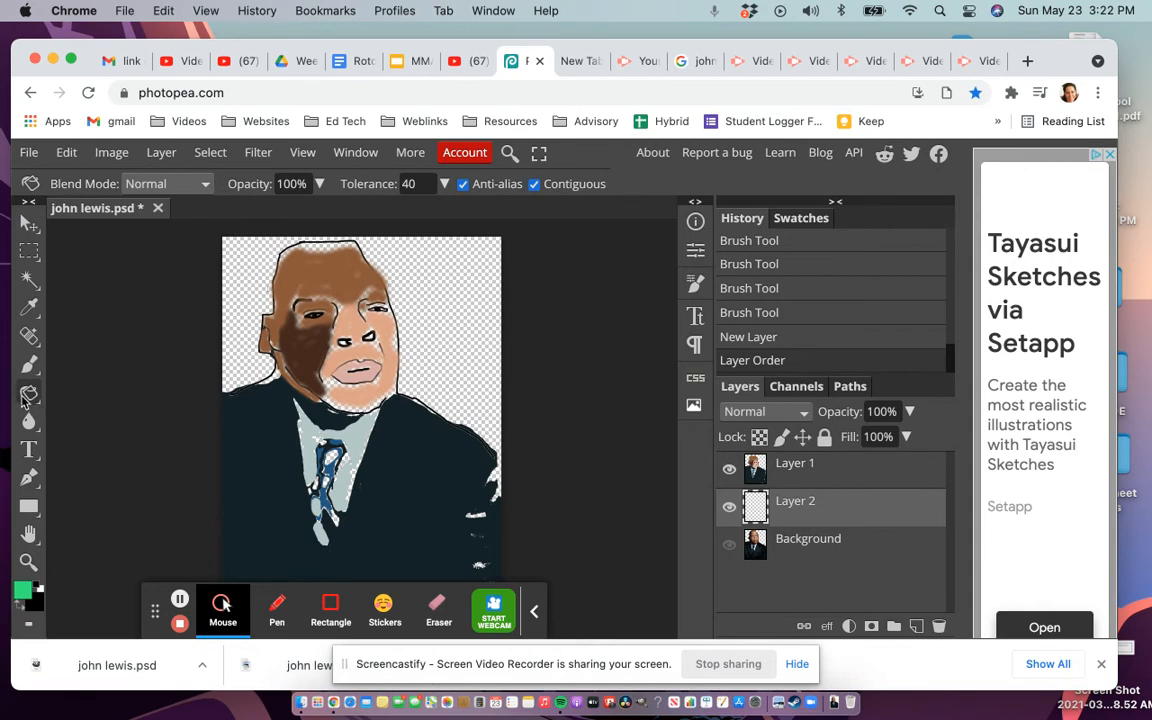
click(509, 153)
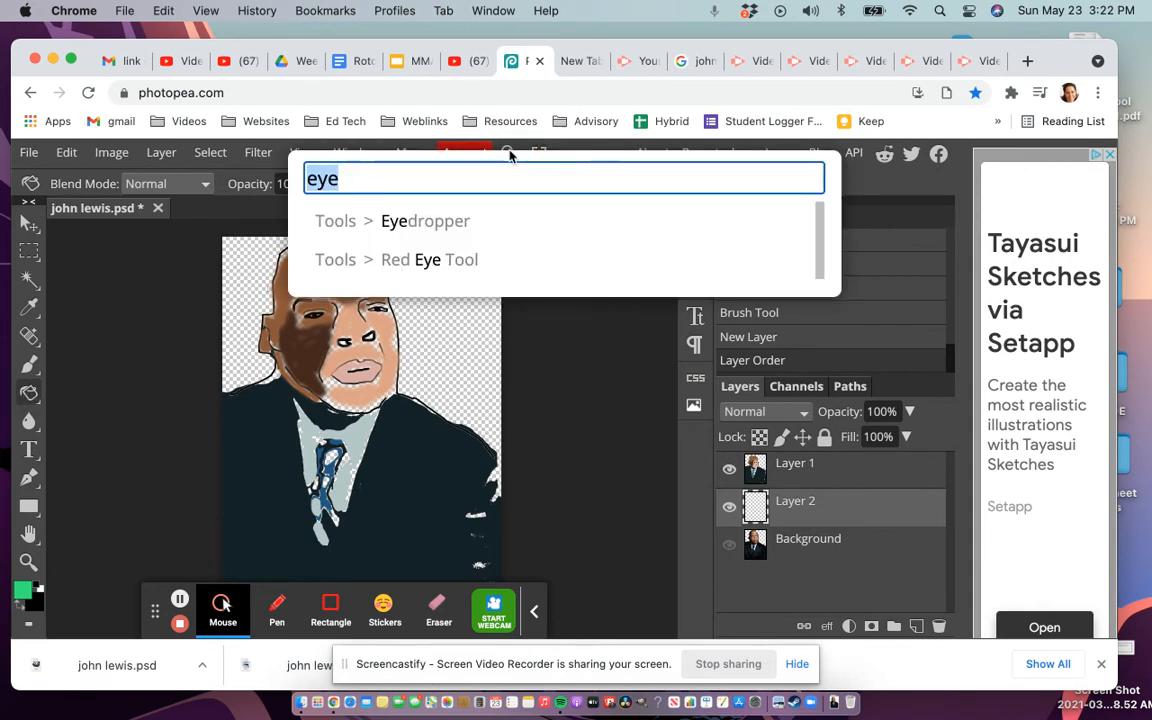
text(paint bucke)
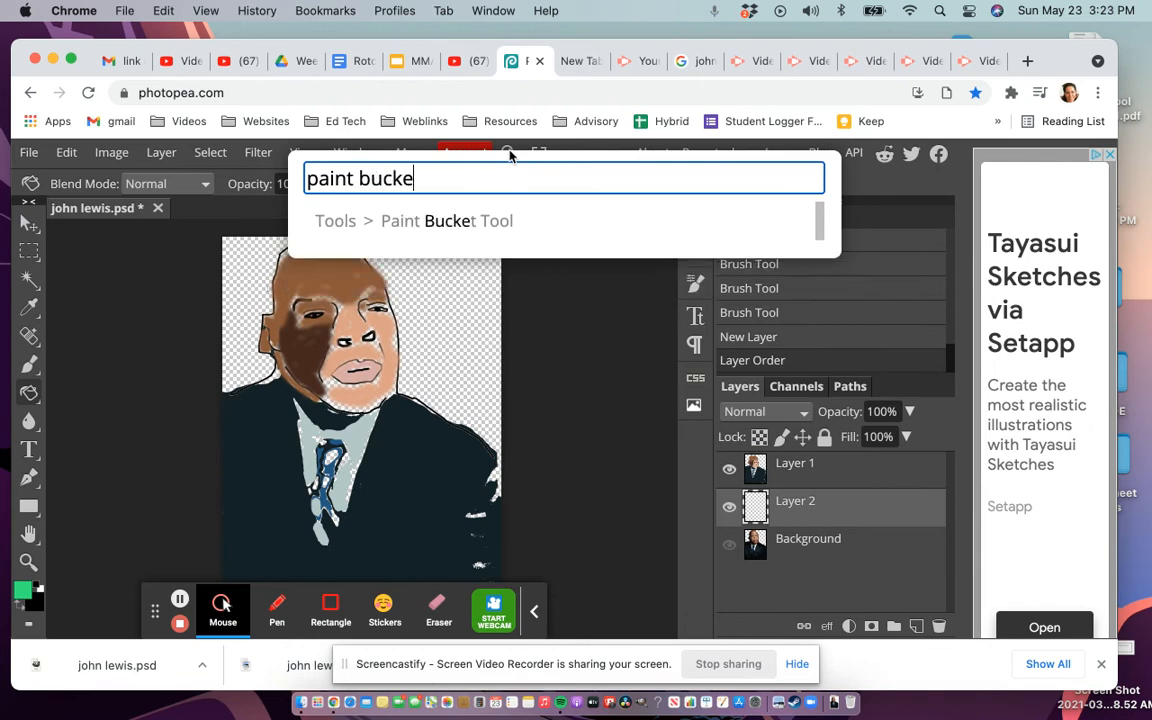
click(477, 222)
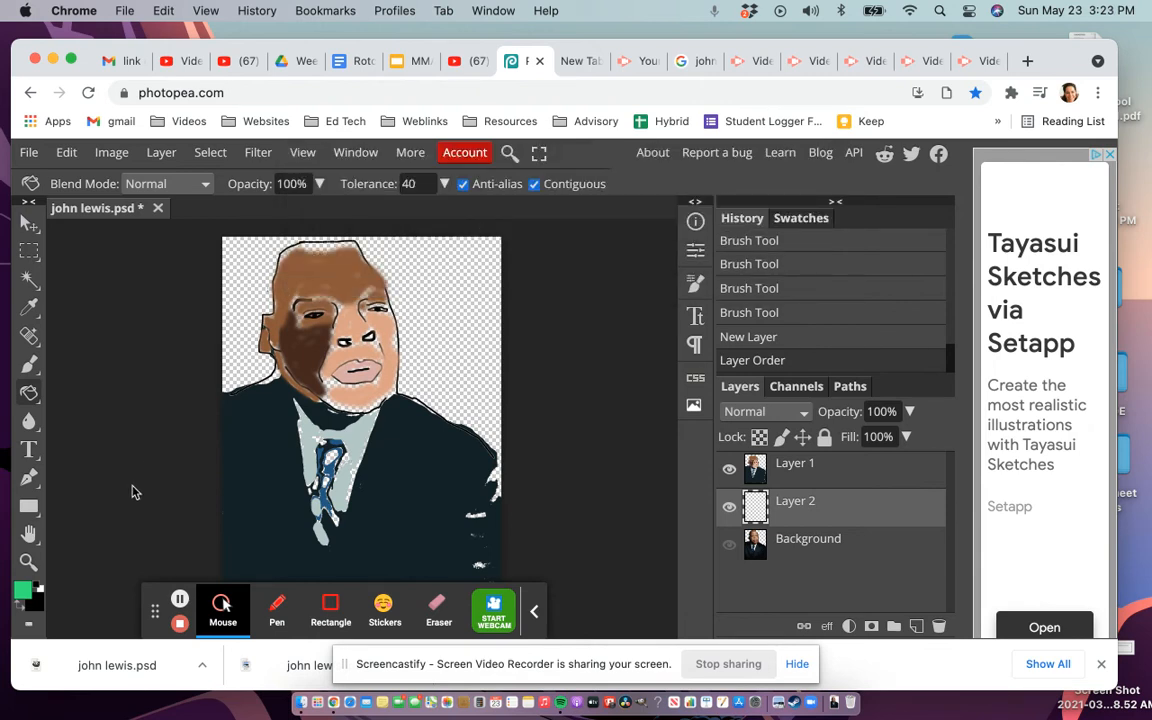
click(442, 333)
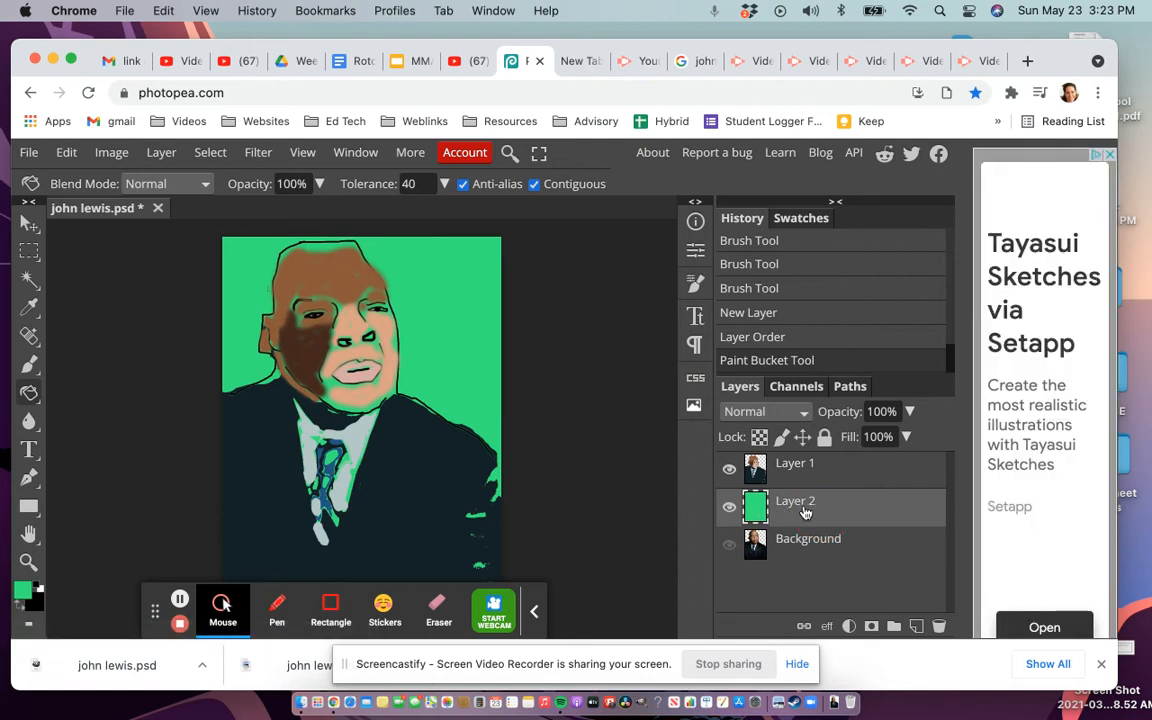
click(730, 549)
click(730, 549)
key(super+z)
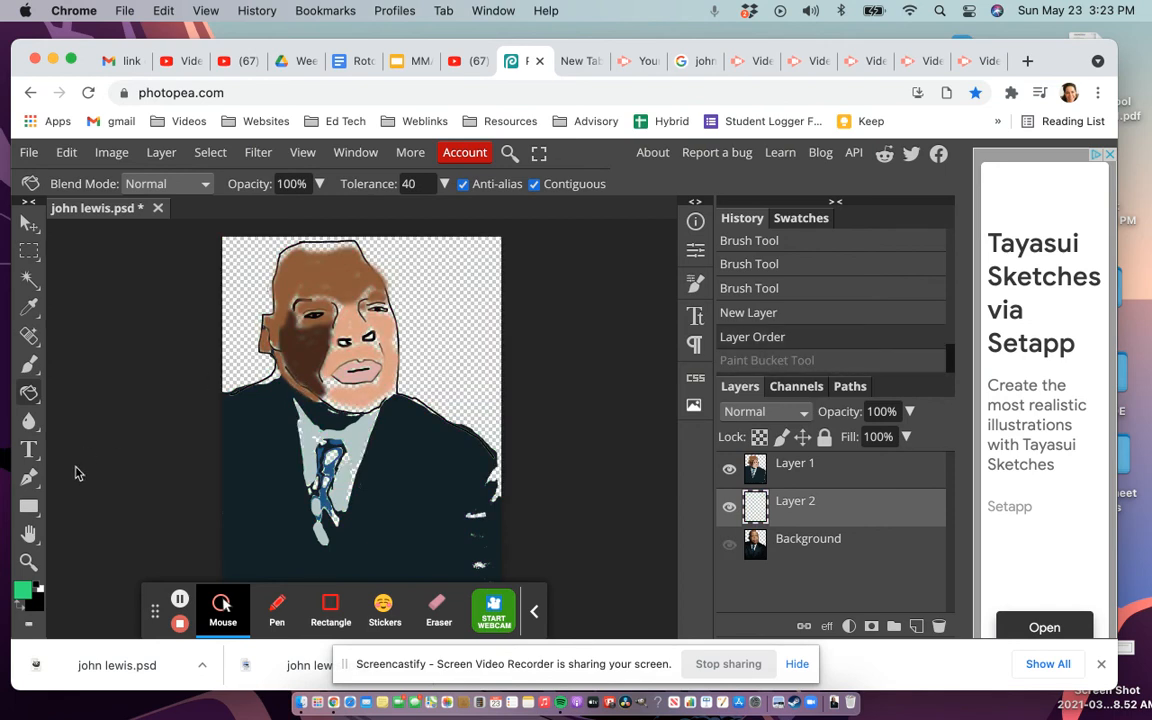
Step: Change the foreground colour to a lime green shade
click(20, 593)
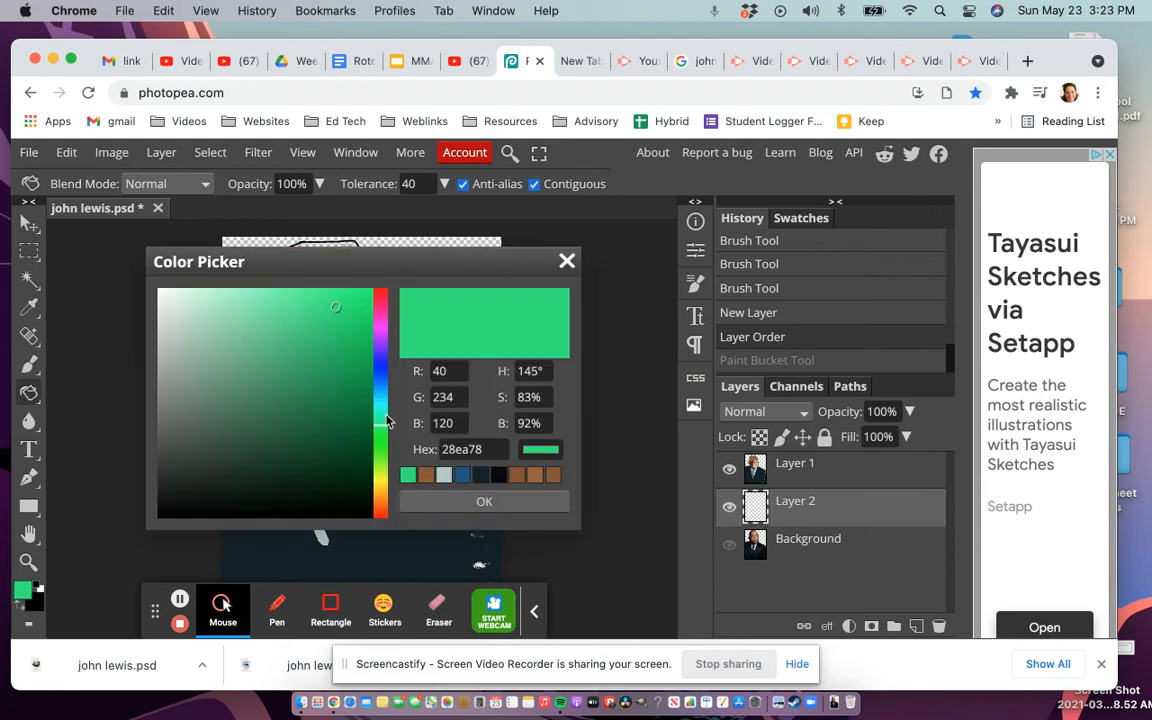
click(383, 476)
click(345, 307)
click(314, 307)
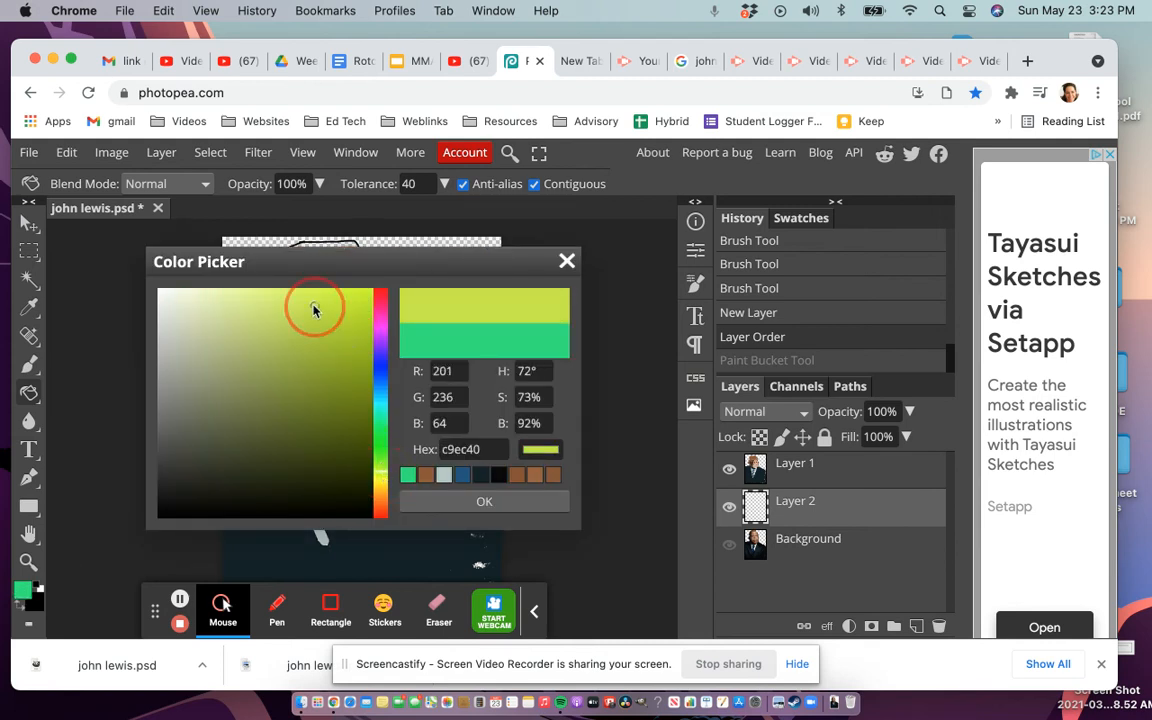
click(342, 366)
click(324, 314)
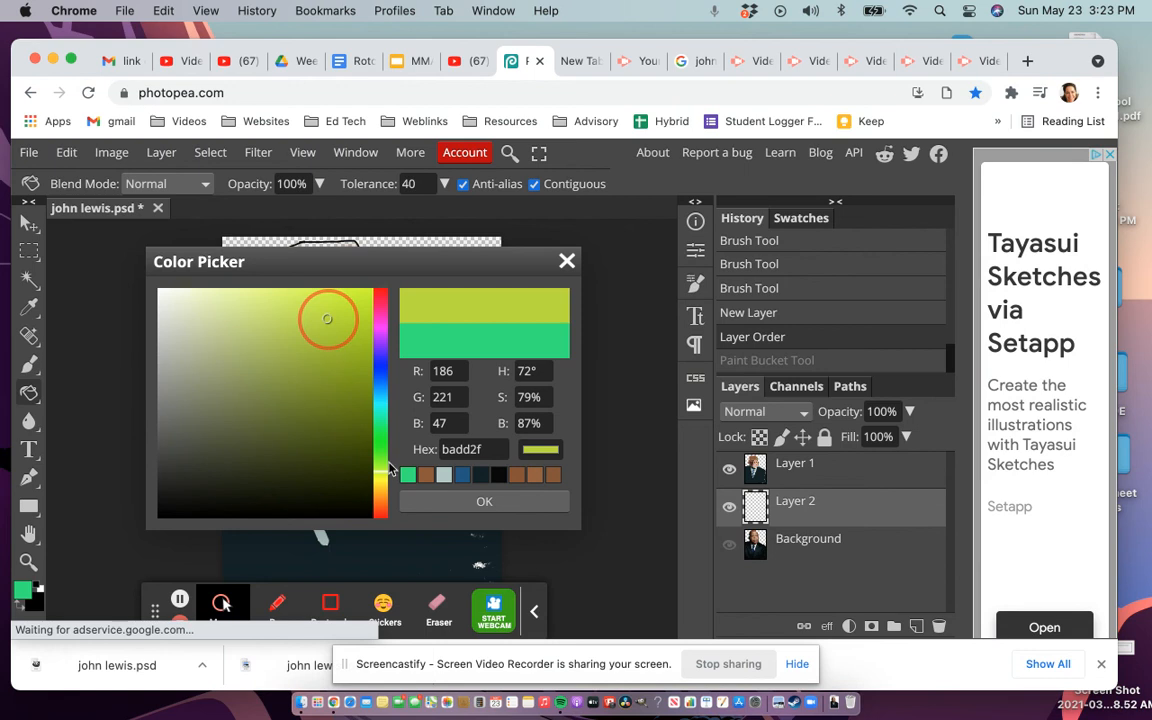
key(Return)
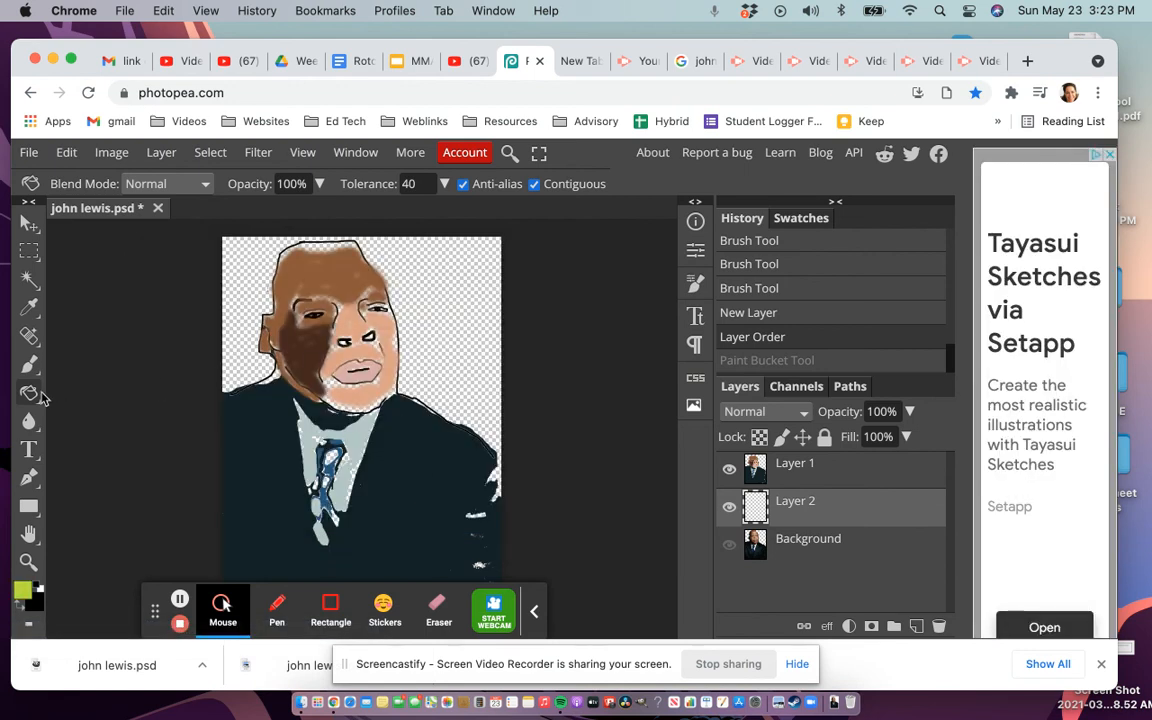
click(33, 397)
click(119, 423)
click(447, 310)
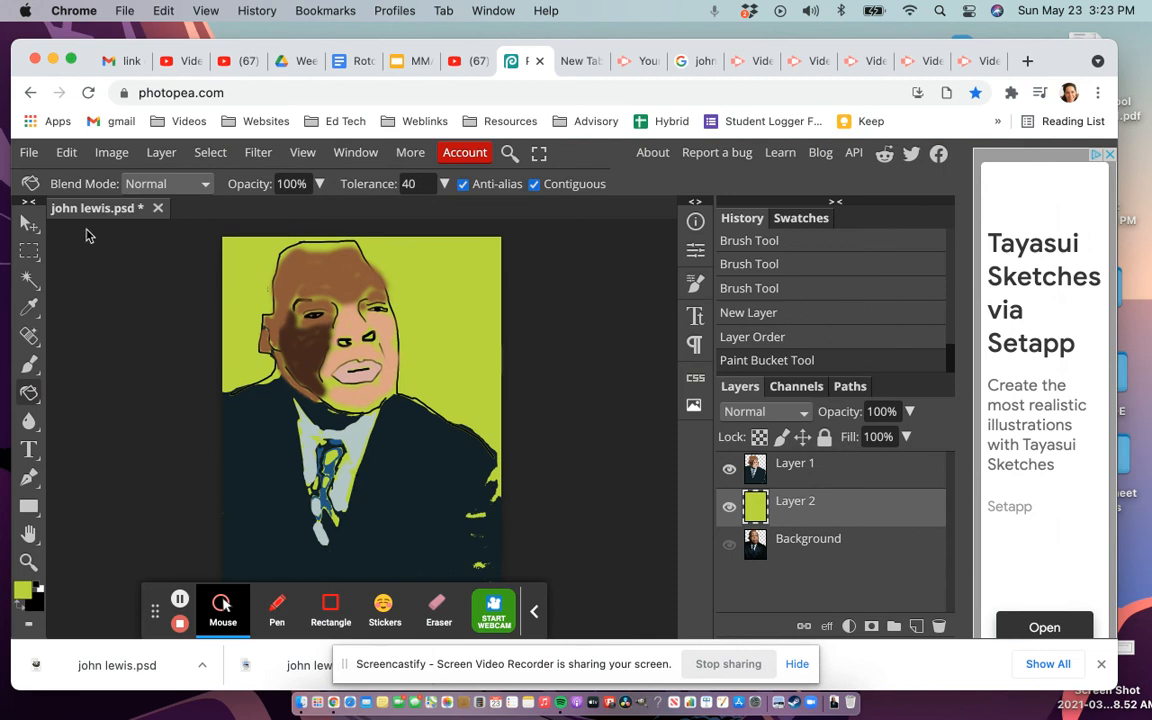
click(29, 152)
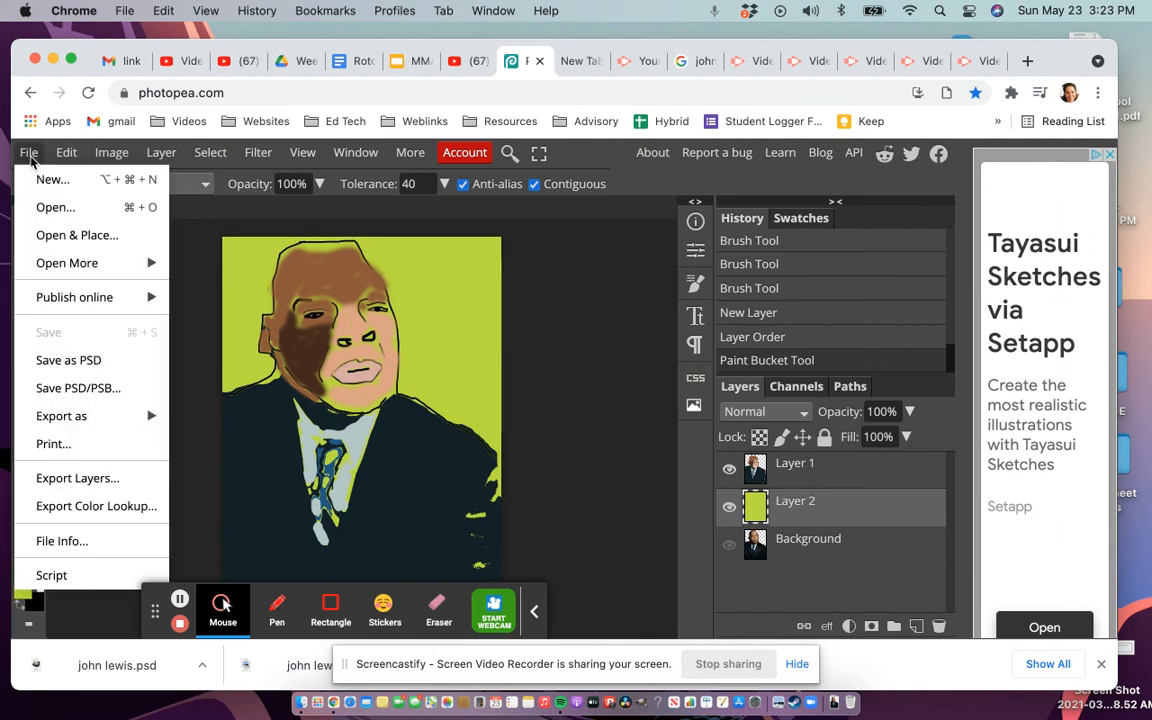
click(86, 364)
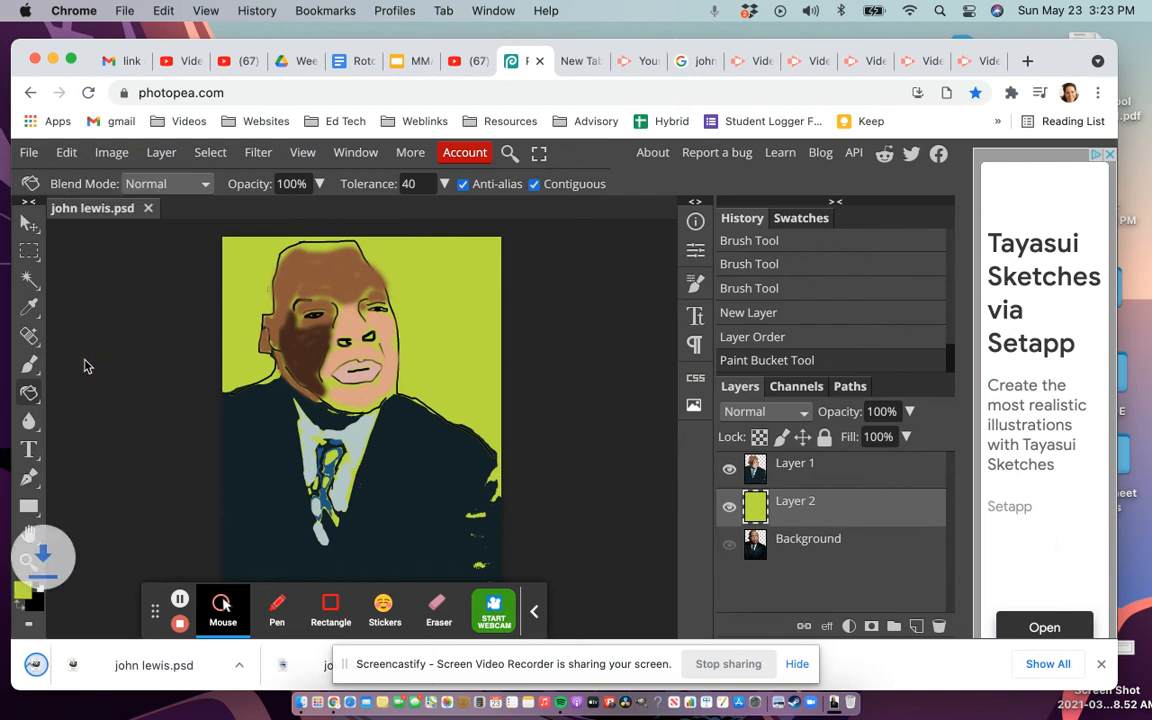